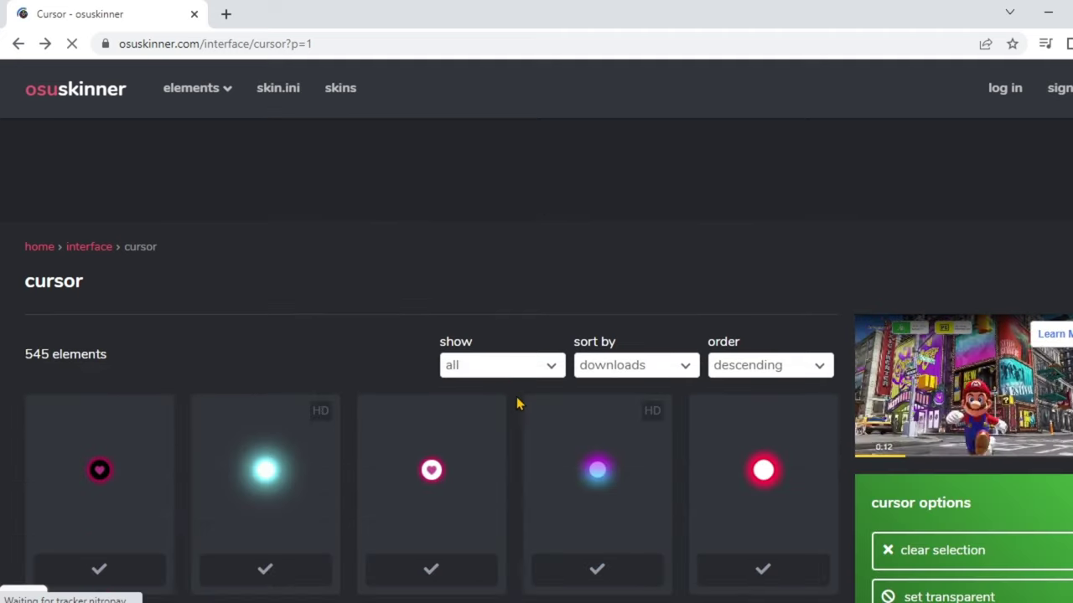
Step: Go back to the interface elements page and reopen the cursor category in osu!skinner
scroll(516, 403, down, 3)
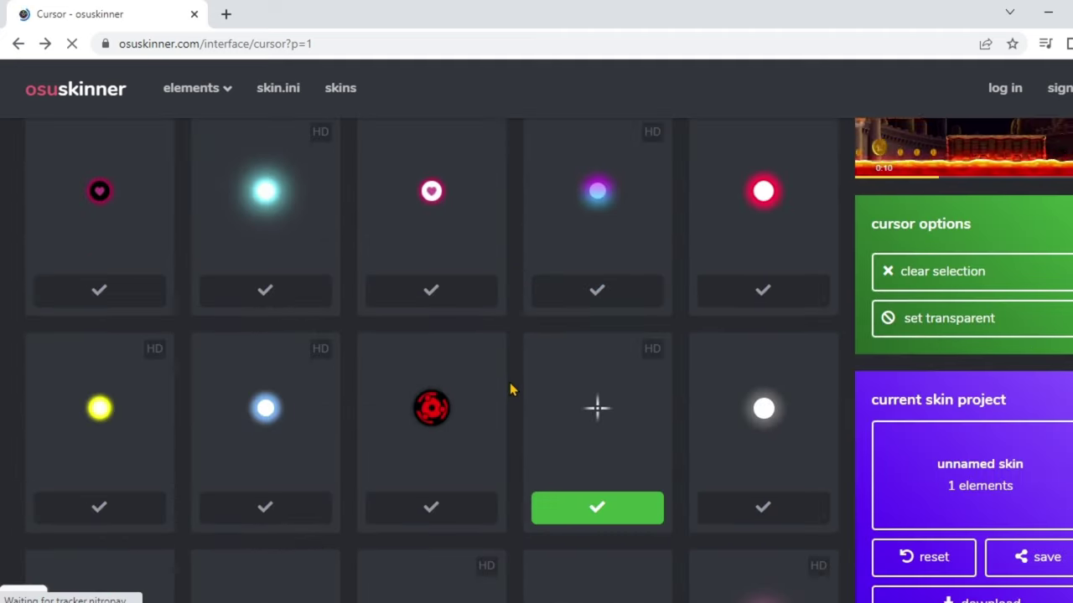
scroll(515, 466, down, 5)
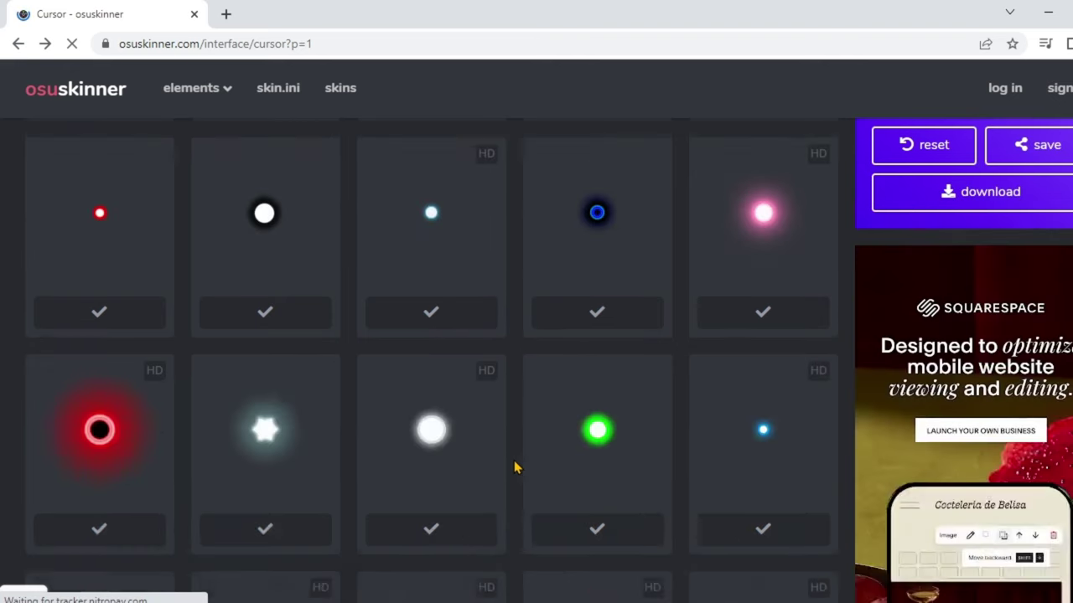
scroll(514, 466, down, 3)
scroll(514, 466, up, 6)
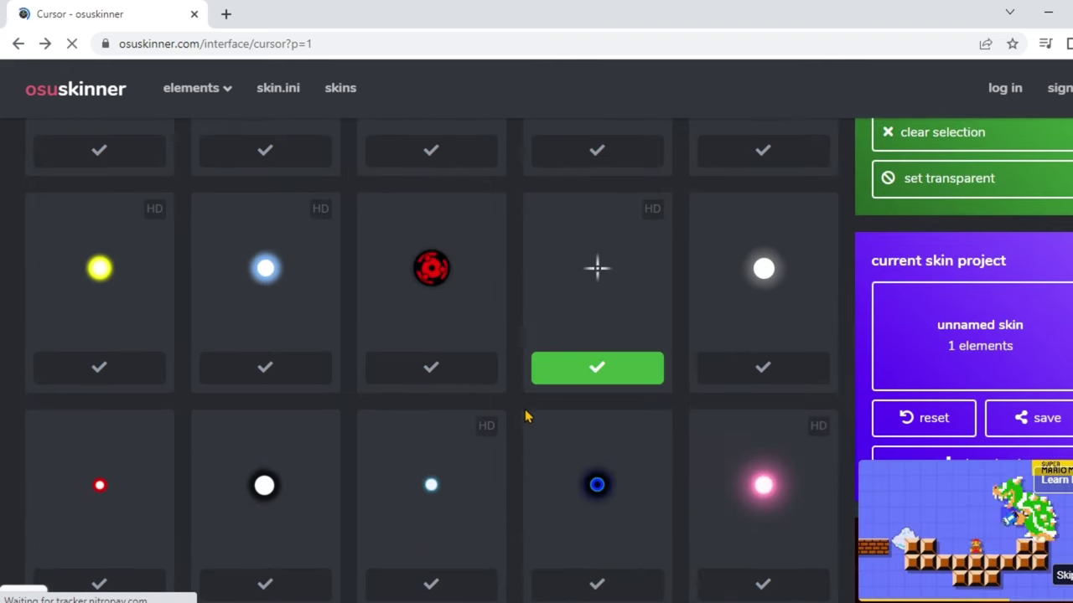
key(alt+Left)
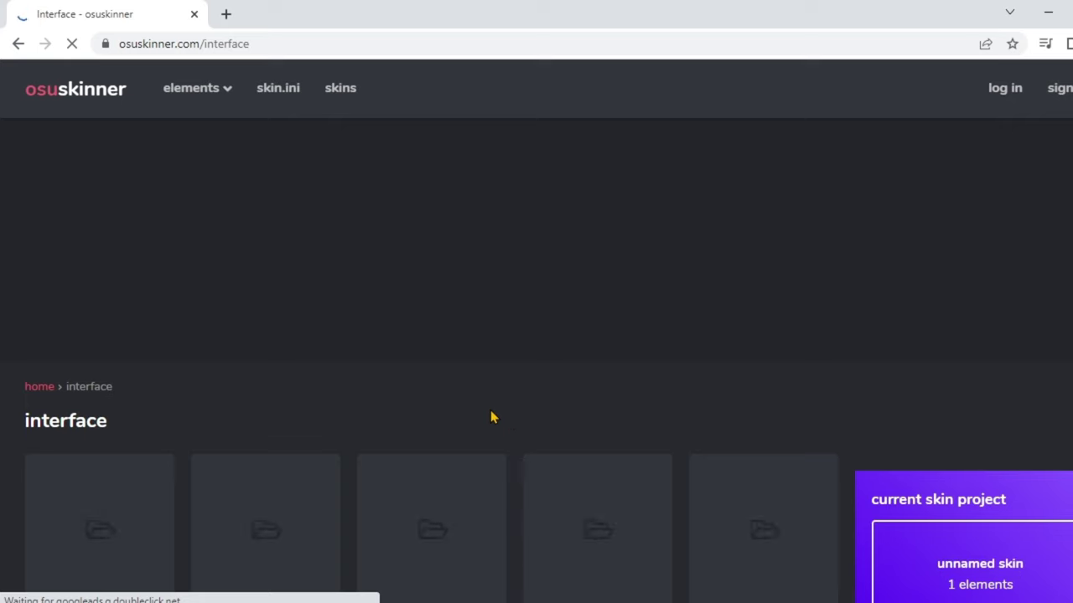
scroll(503, 394, down, 3)
scroll(517, 395, down, 2)
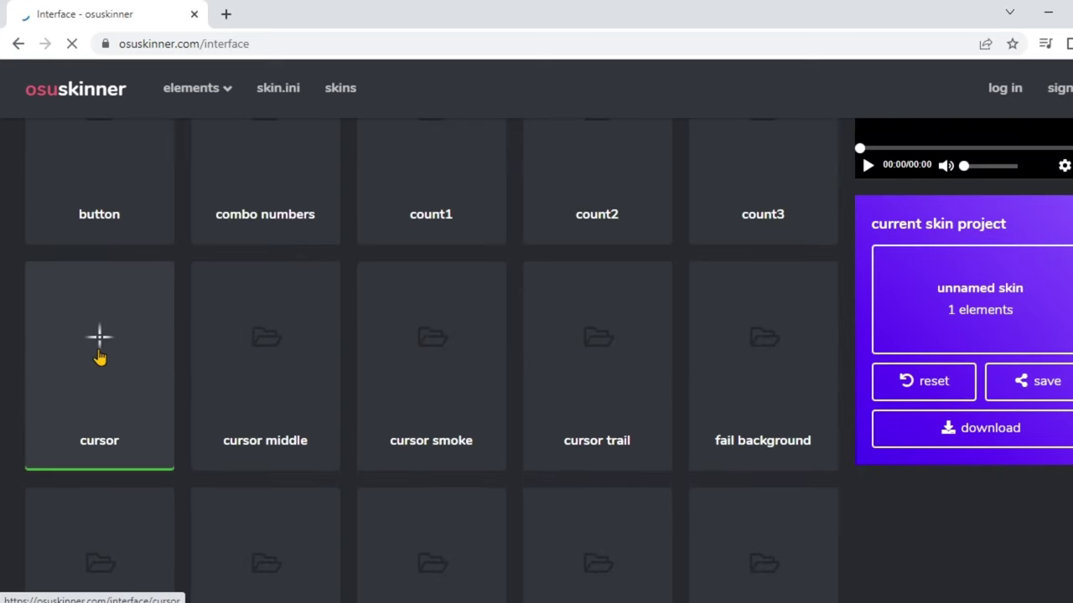
click(134, 361)
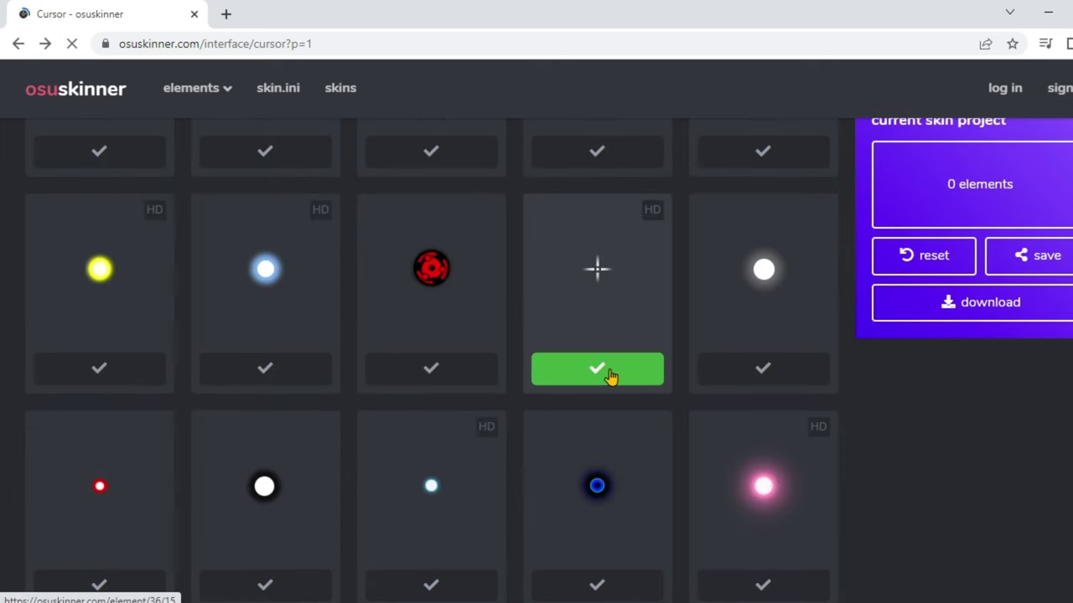
Step: Download crosshair cursor #26691 as Cursor (2).zip, then close KeyboardMouse and minimise Custom Cursor windows
click(595, 270)
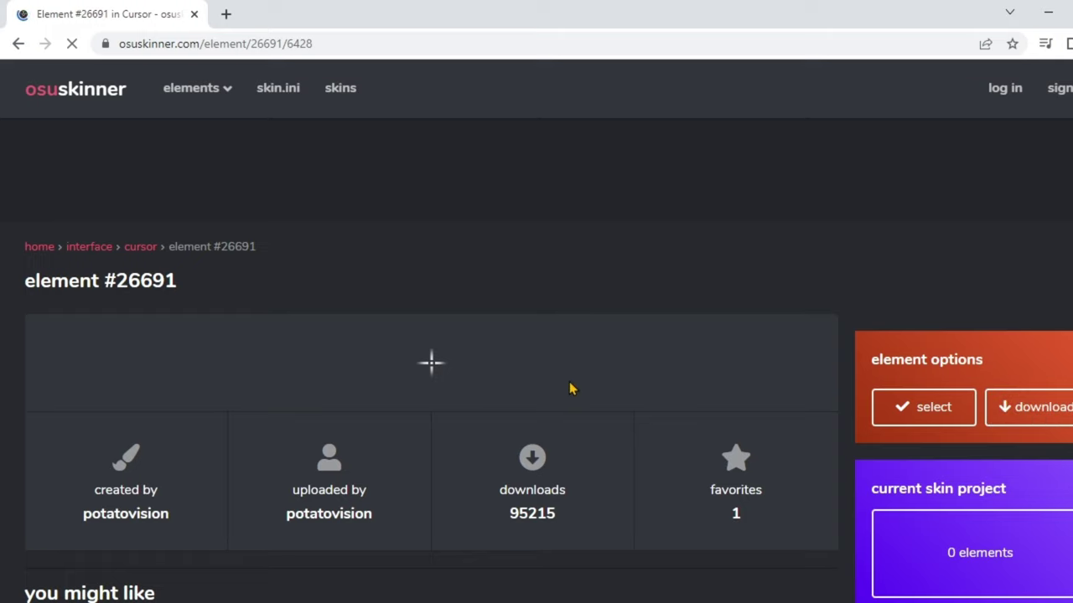
click(1016, 407)
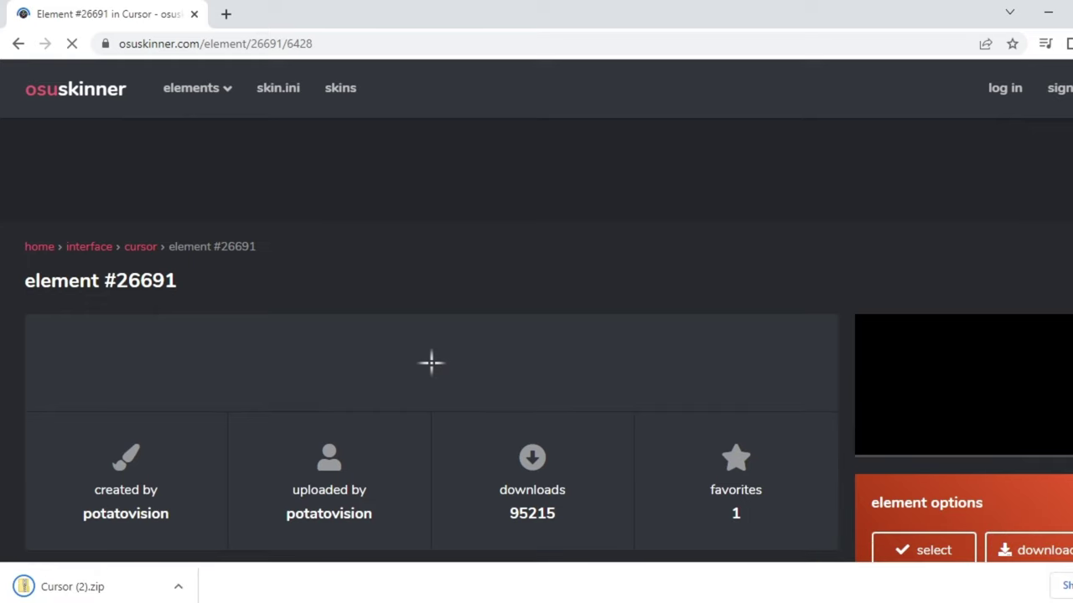
mouse_move(614, 597)
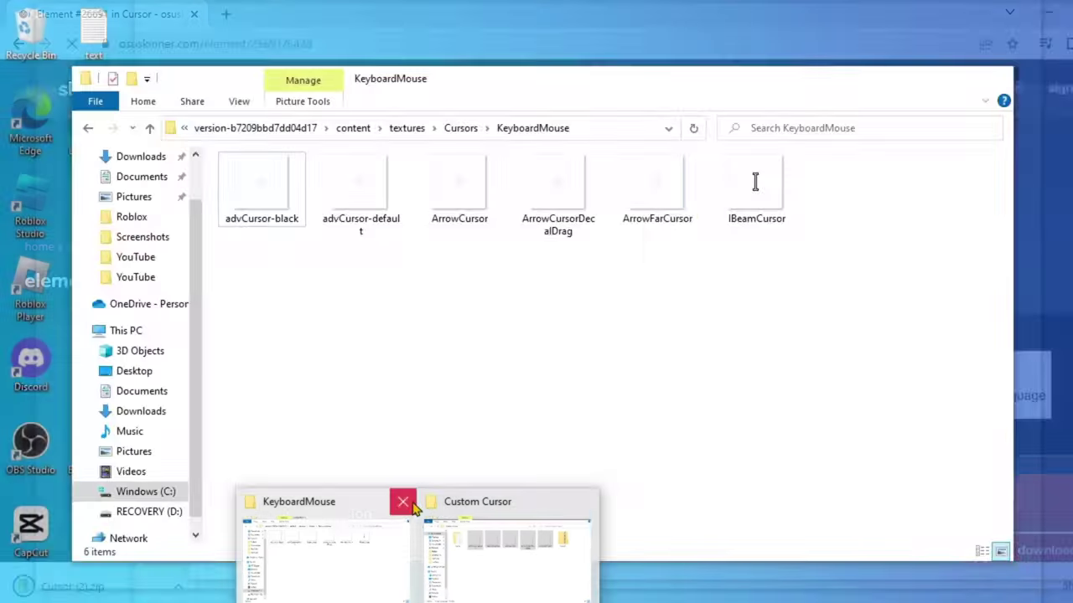
click(402, 497)
click(476, 506)
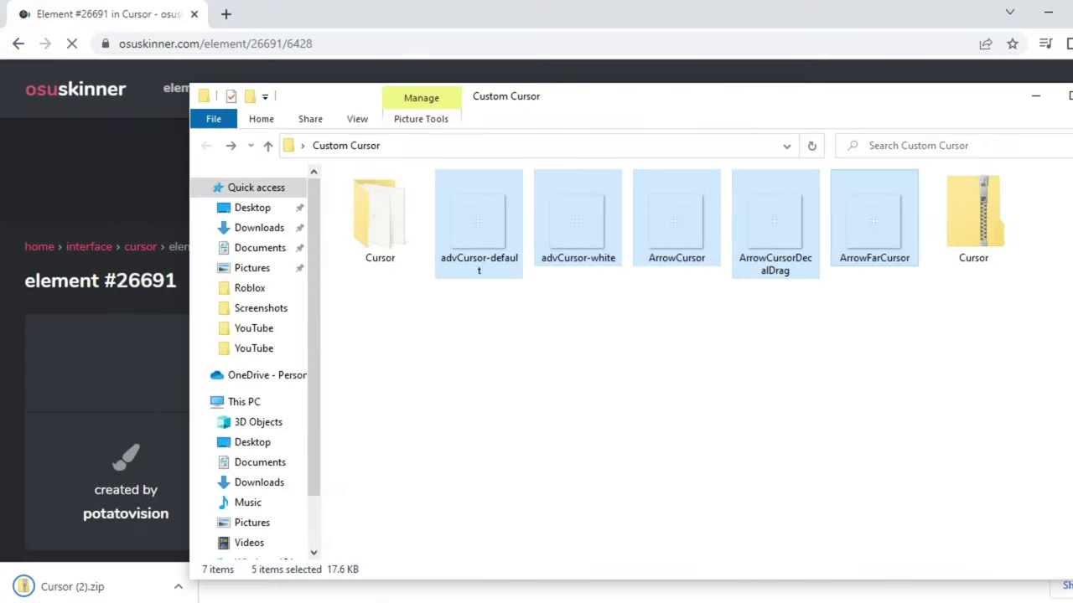
click(1035, 95)
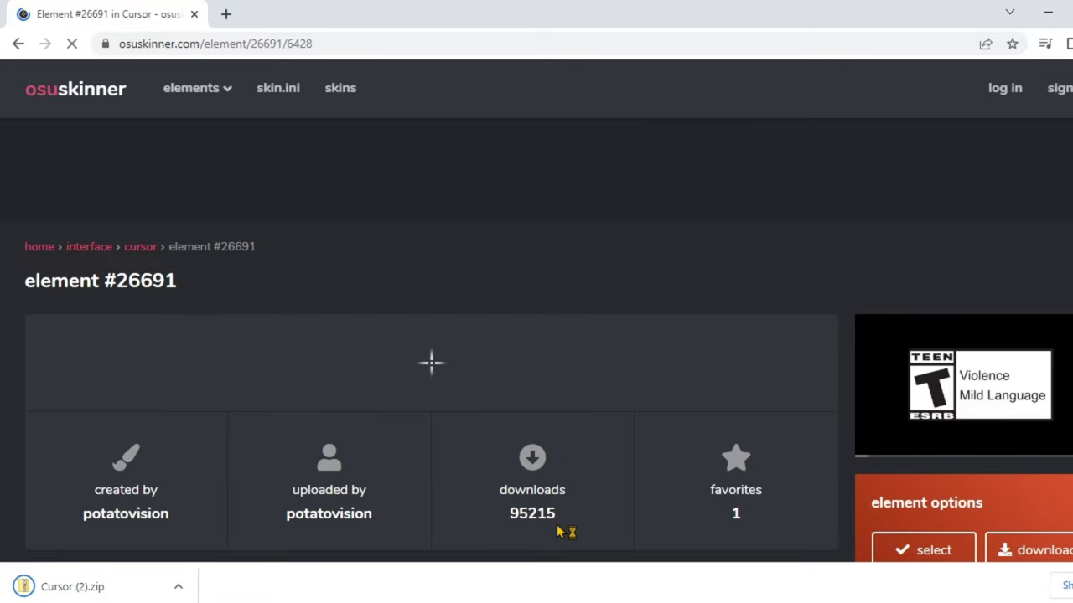
key(alt+Tab)
key(alt+Tab)
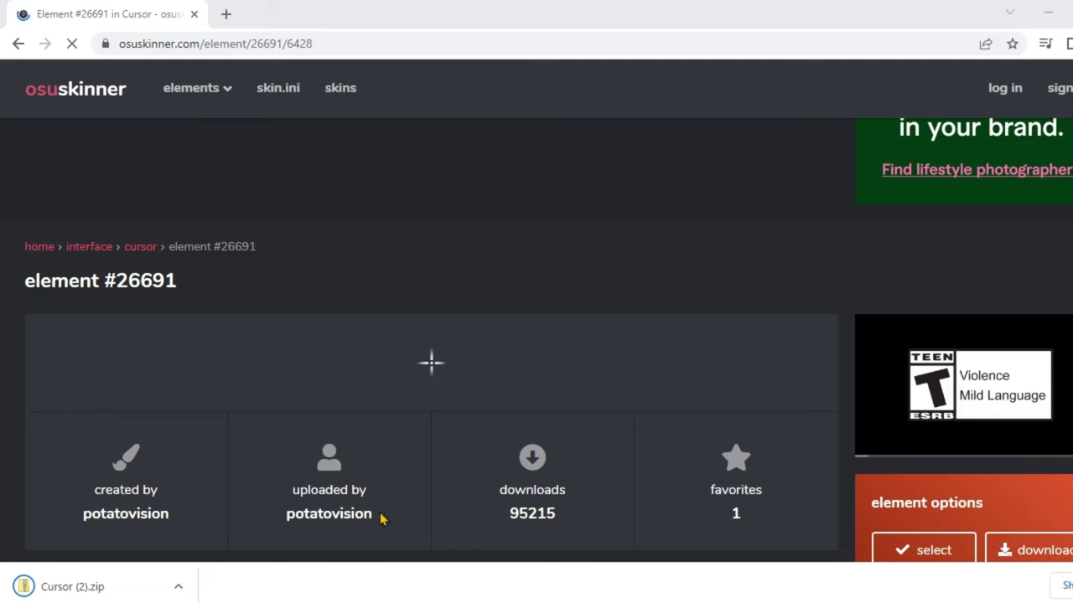
Step: Open the Cursor (2).zip download in File Explorer and show the Downloads folder
click(61, 594)
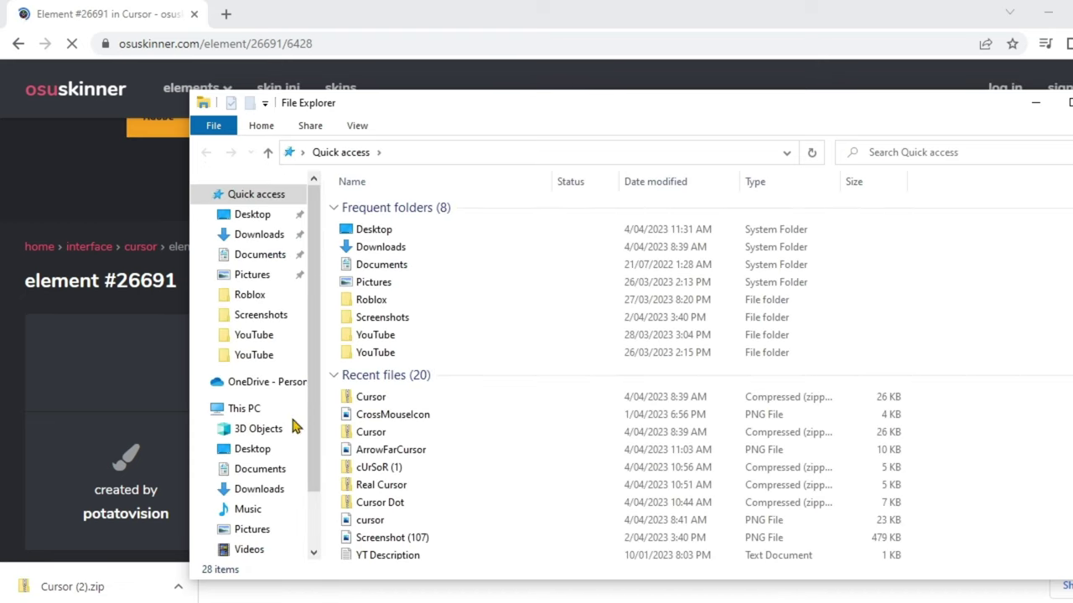
scroll(381, 407, down, 4)
scroll(386, 404, up, 4)
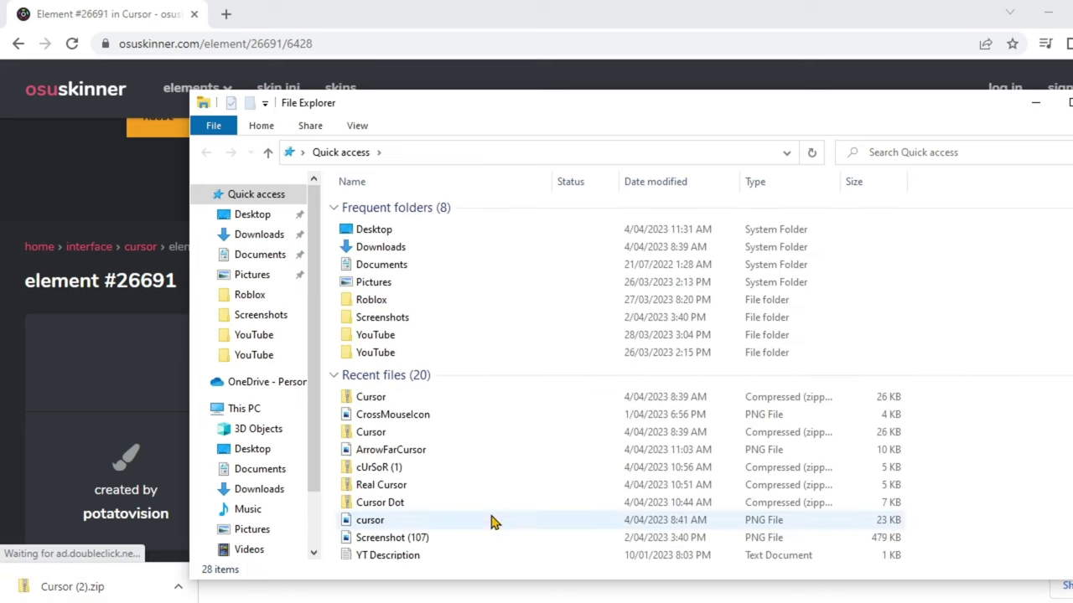
click(259, 236)
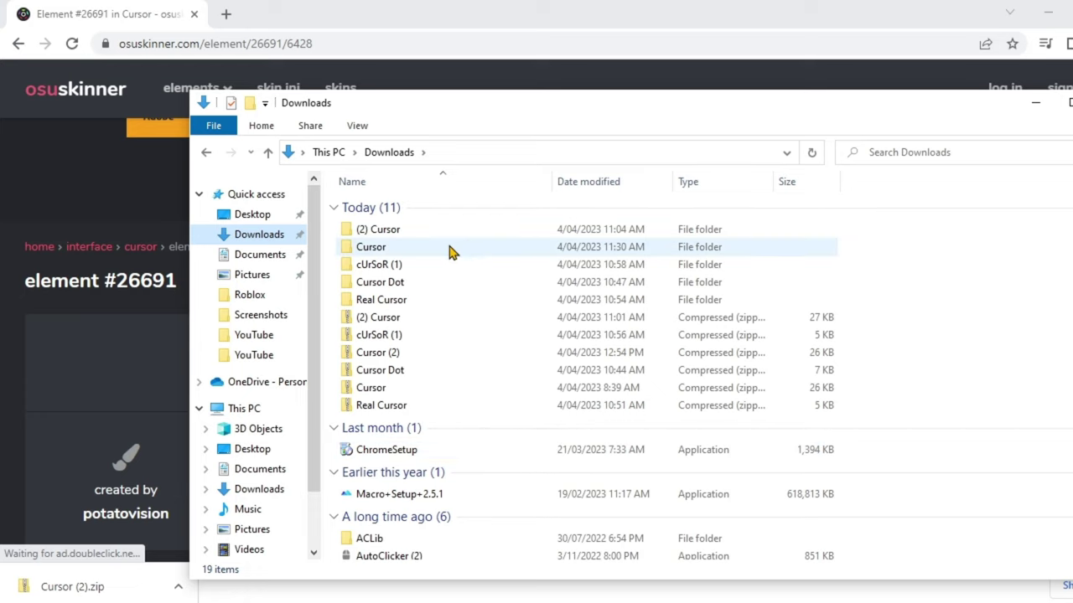
Step: Rename the Cursor (2) zip to 'Roblox Cursor'
click(398, 356)
key(shift+F10)
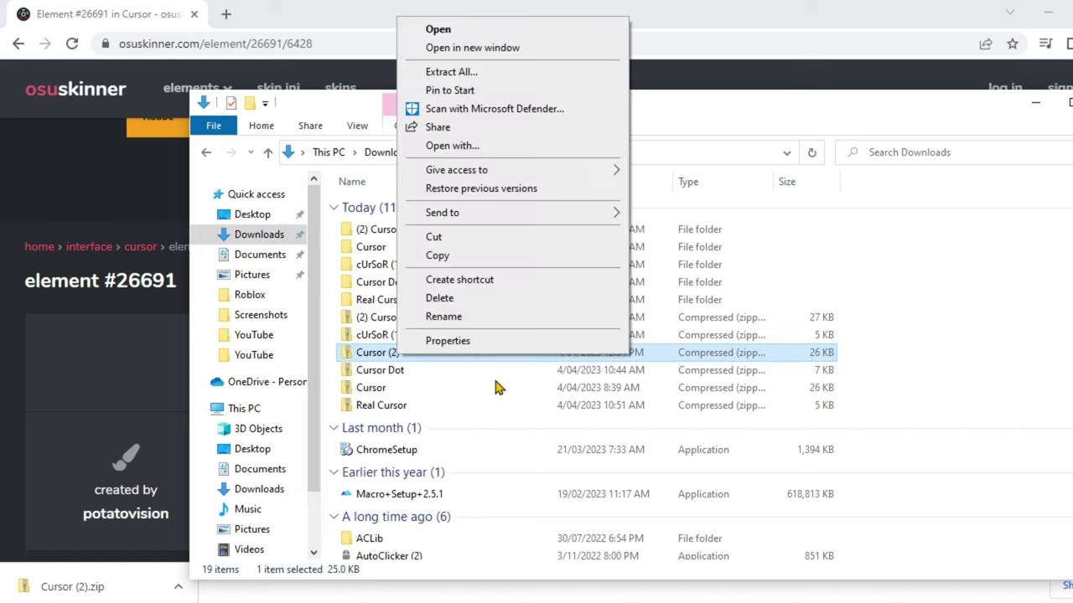
click(452, 313)
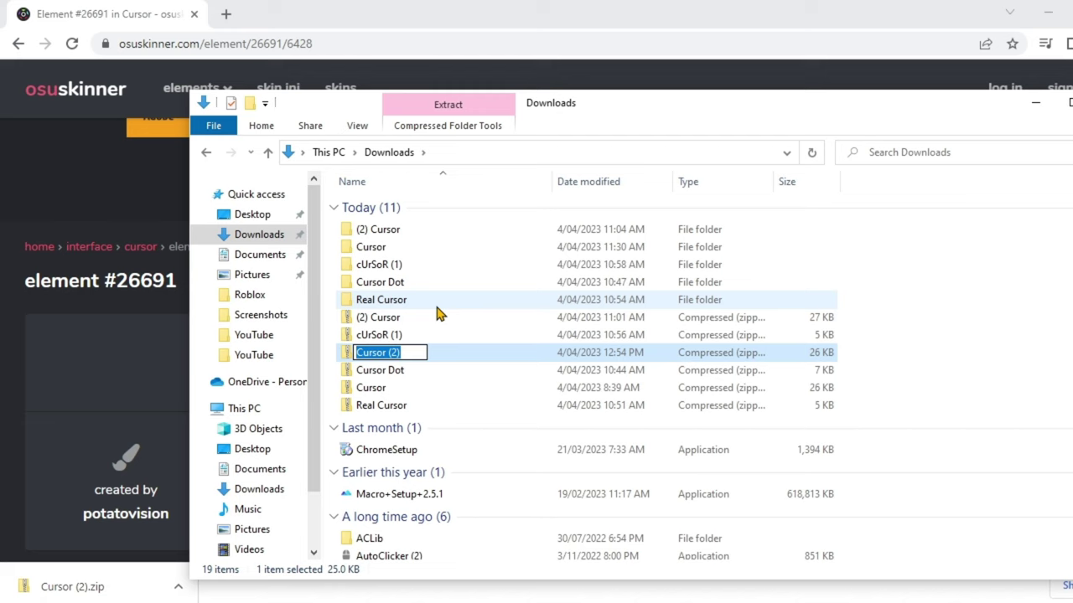
text(Roblox Cur)
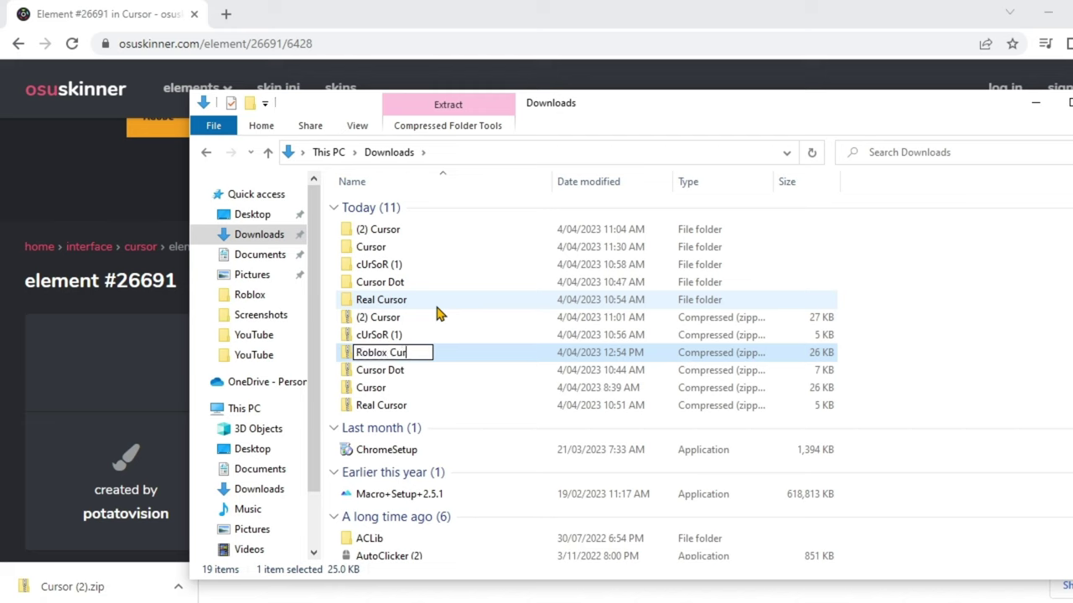
key(Return)
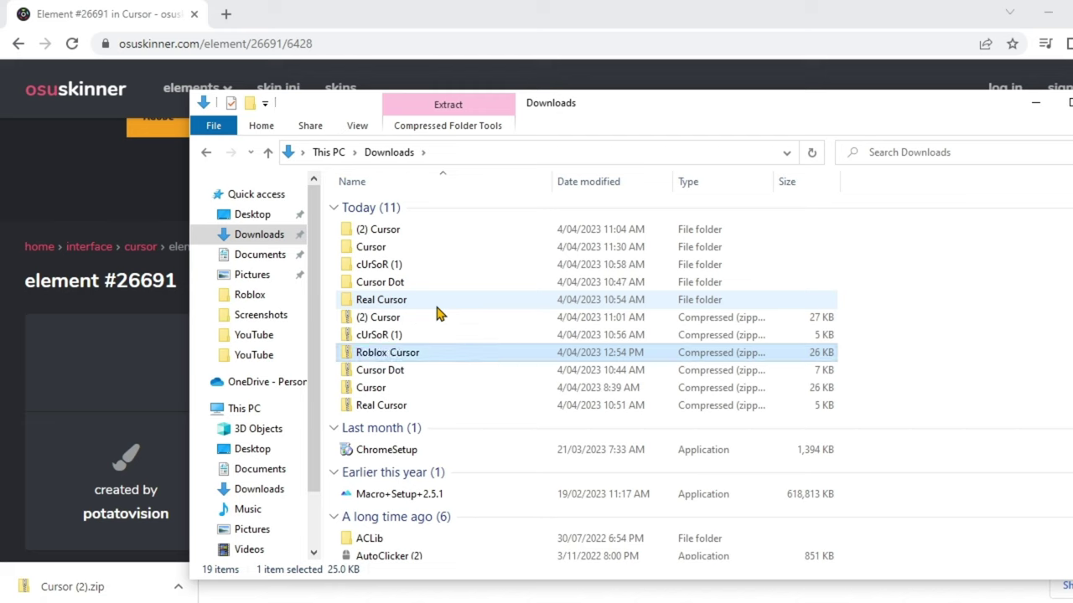
Step: Extract all files from the Roblox Cursor zip into a Roblox Cursor folder
right_click(424, 360)
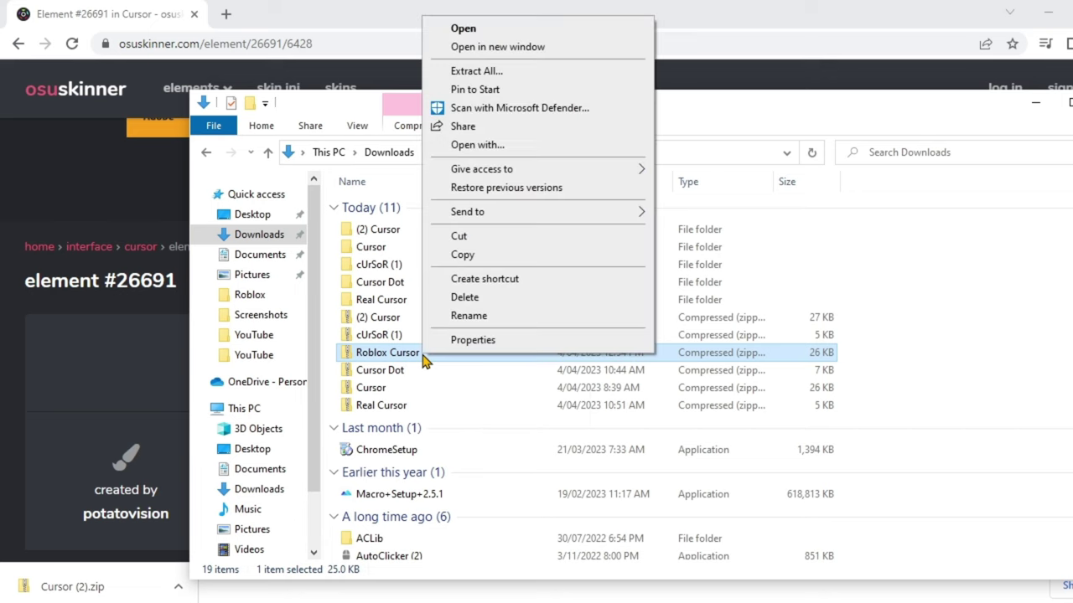
click(501, 71)
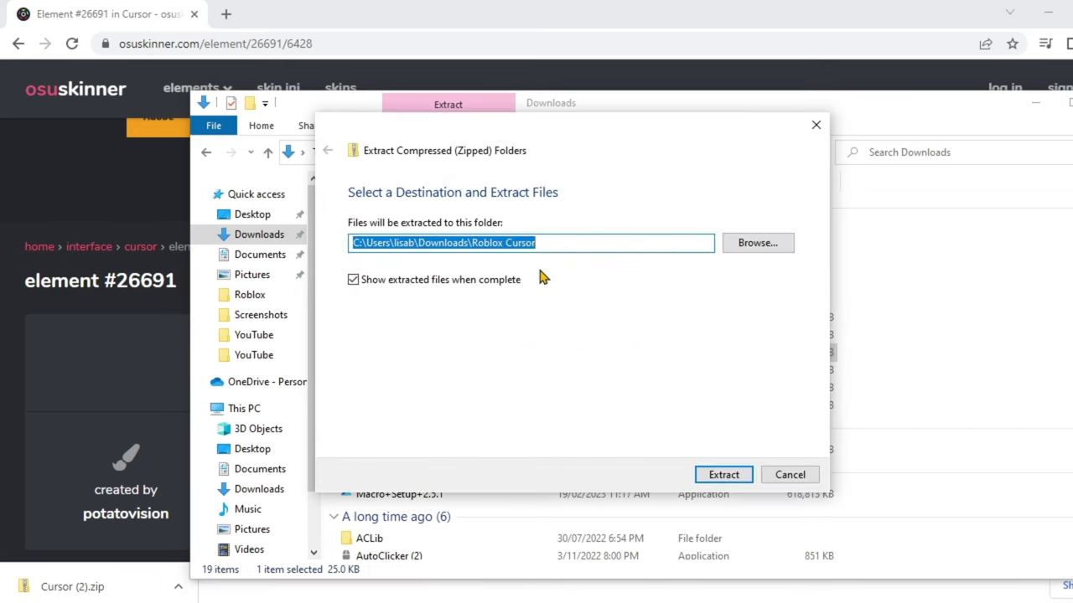
click(708, 470)
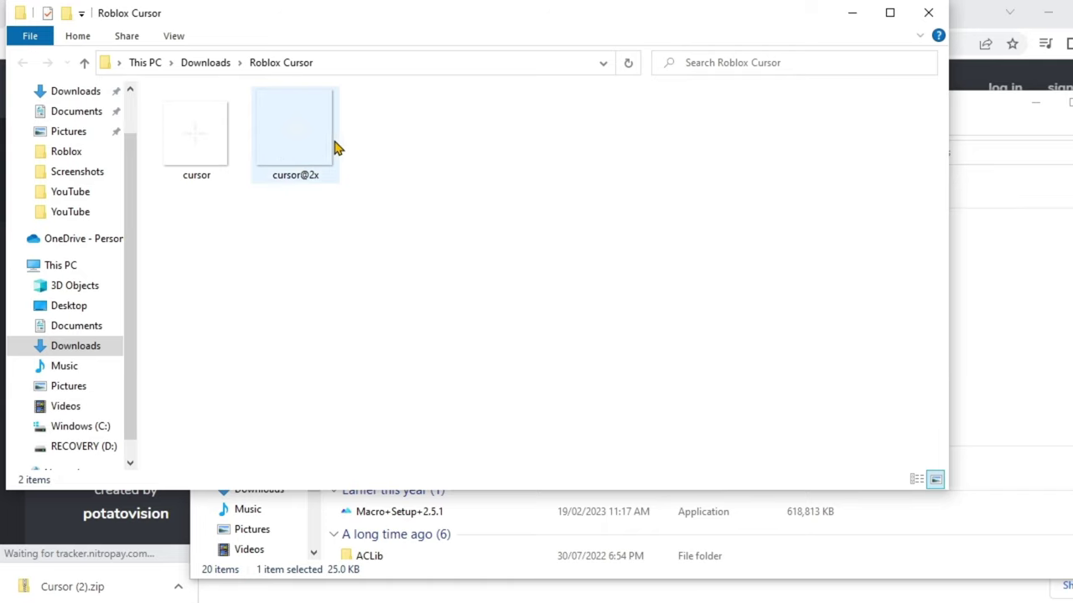
Step: Delete cursor@2x and paste four copies of the cursor image into the folder
right_click(281, 160)
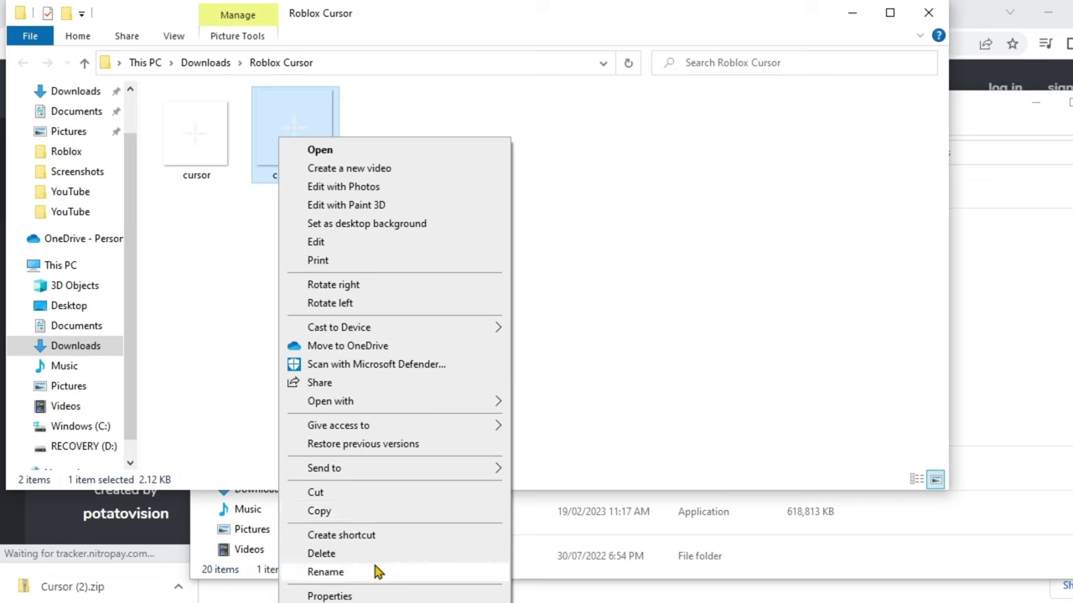
click(374, 553)
click(203, 139)
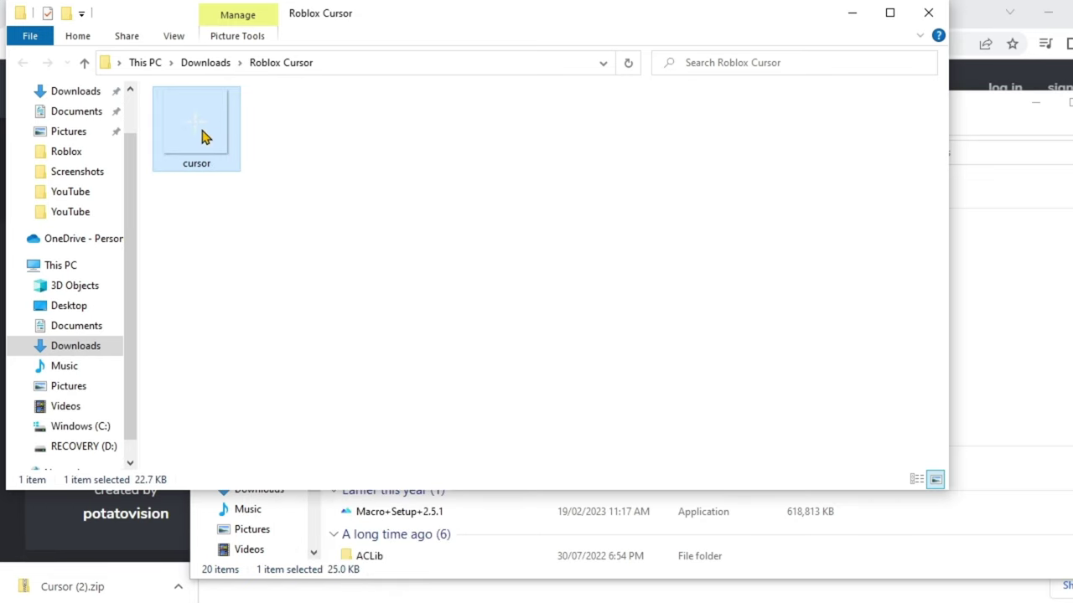
right_click(206, 416)
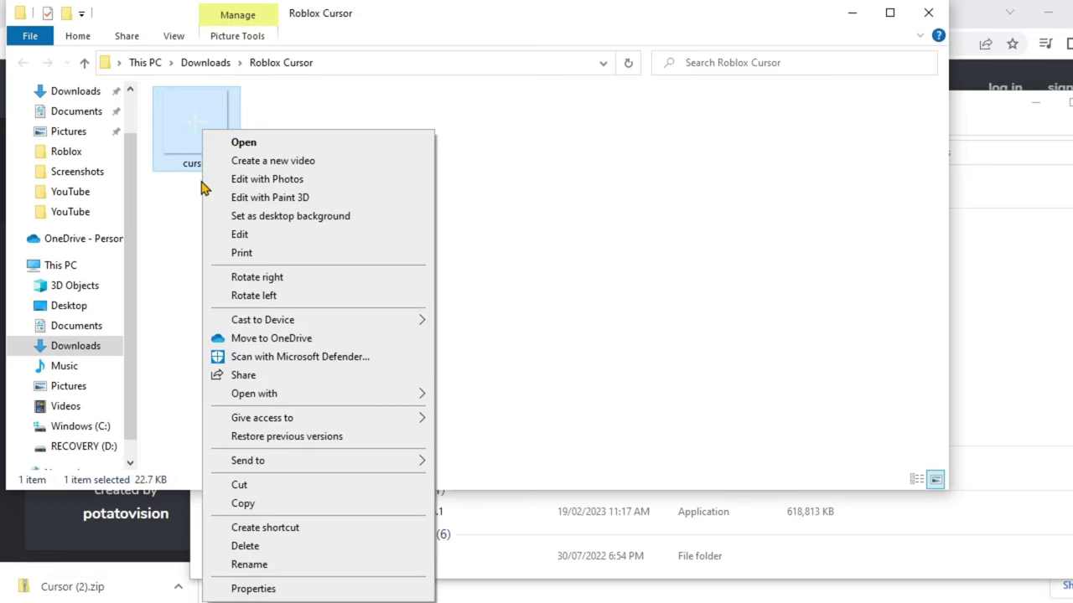
click(293, 505)
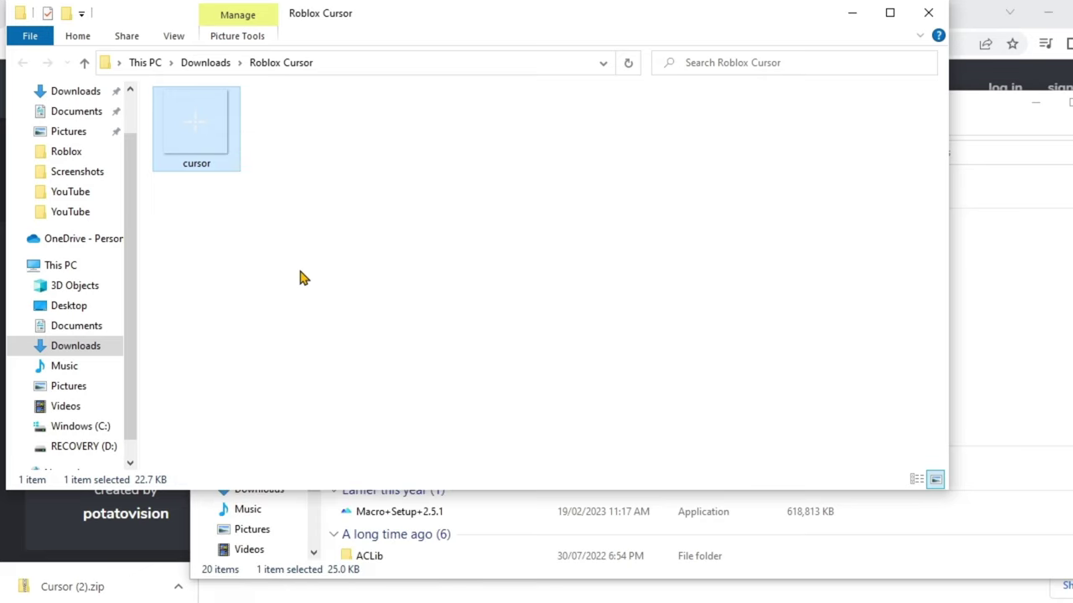
key(ctrl+v)
key(ctrl+v)
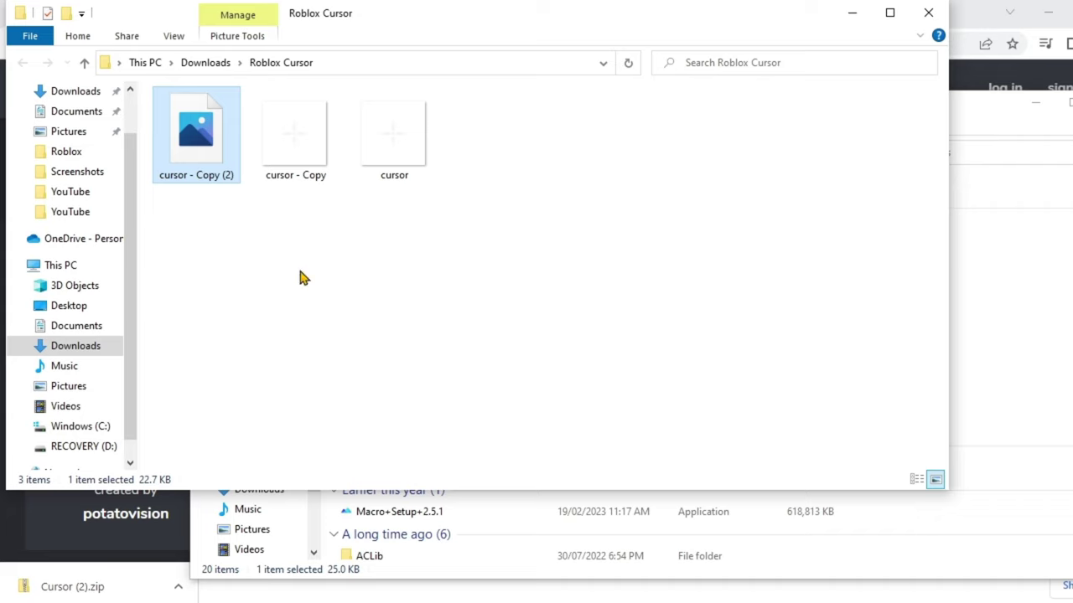
key(ctrl+v)
key(ctrl+v)
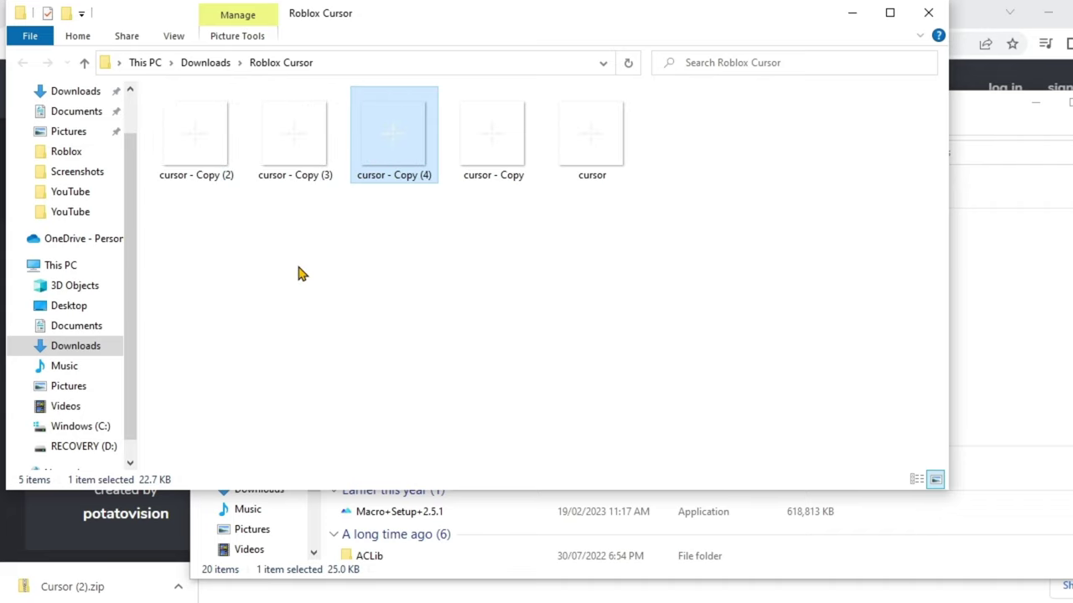
click(191, 163)
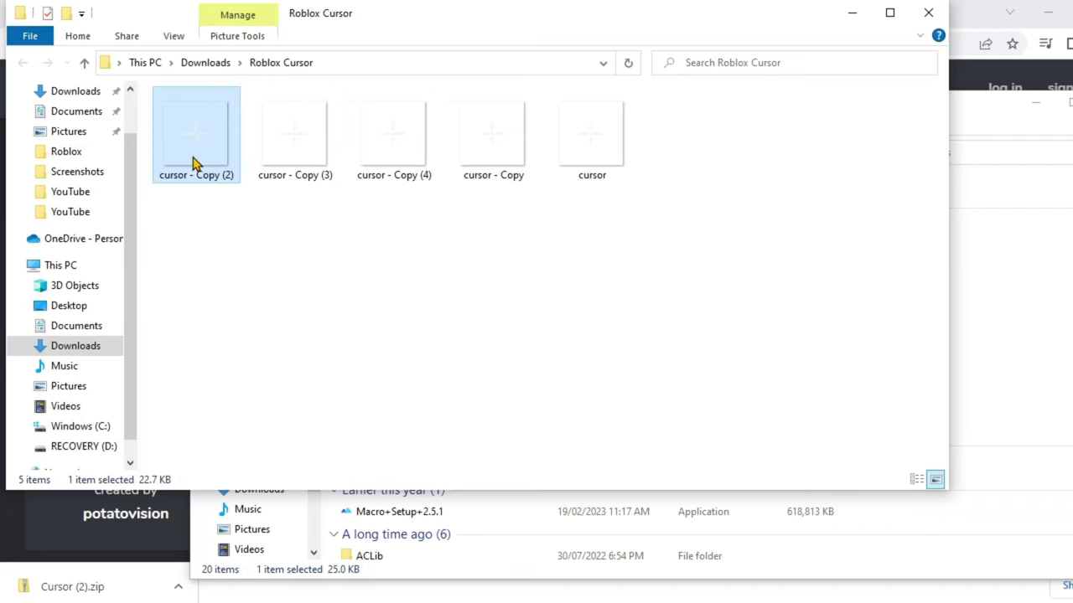
Step: Rename cursor - Copy (2) to advCursor-default and cursor - Copy (3) to advCursor-white
right_click(191, 163)
click(238, 573)
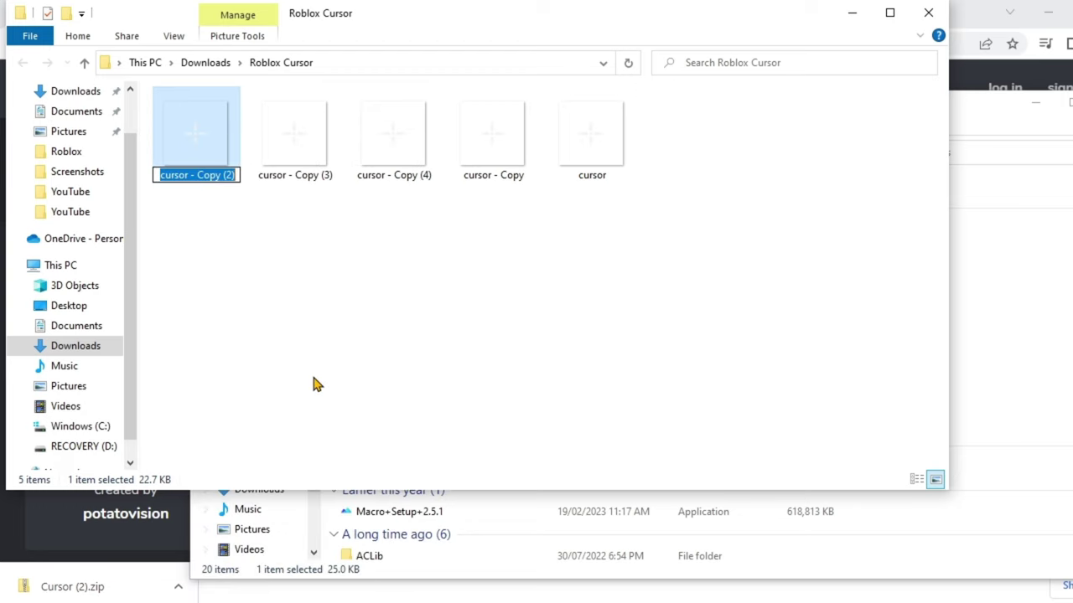
text(adv)
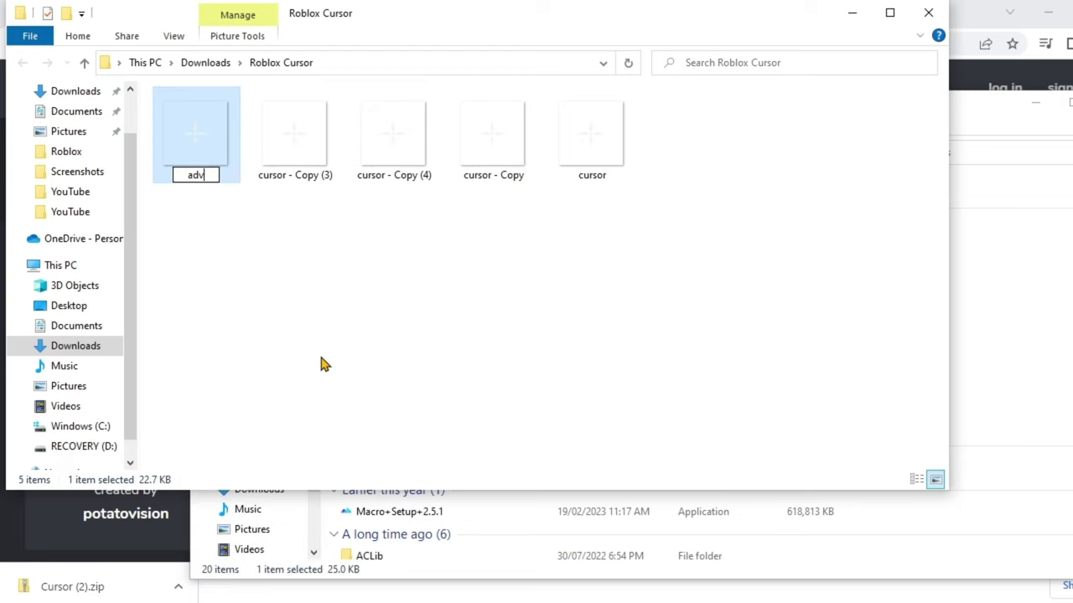
text(Cursor)
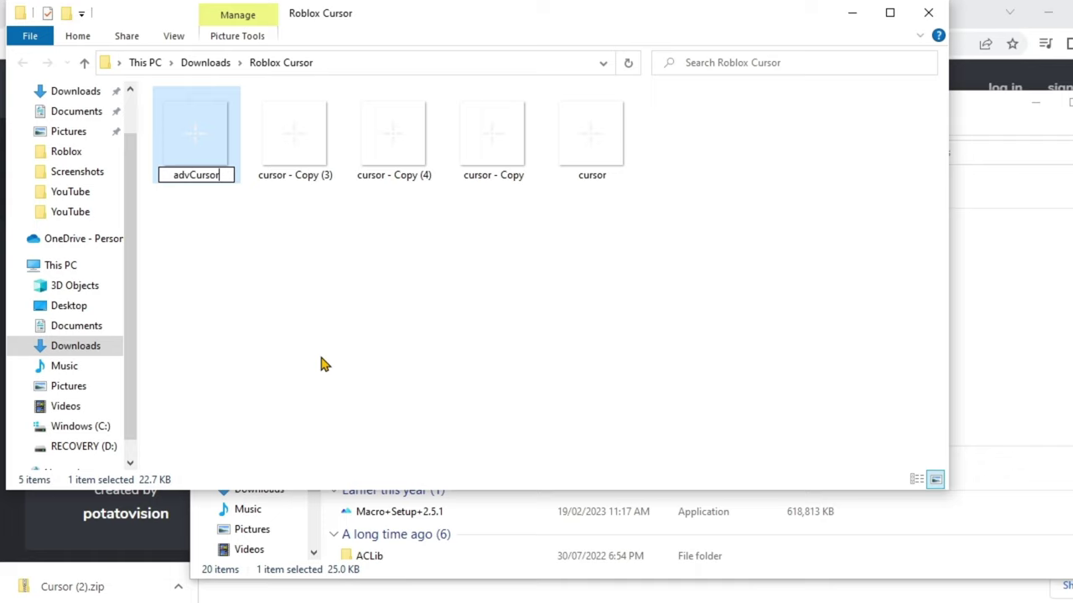
text(-default)
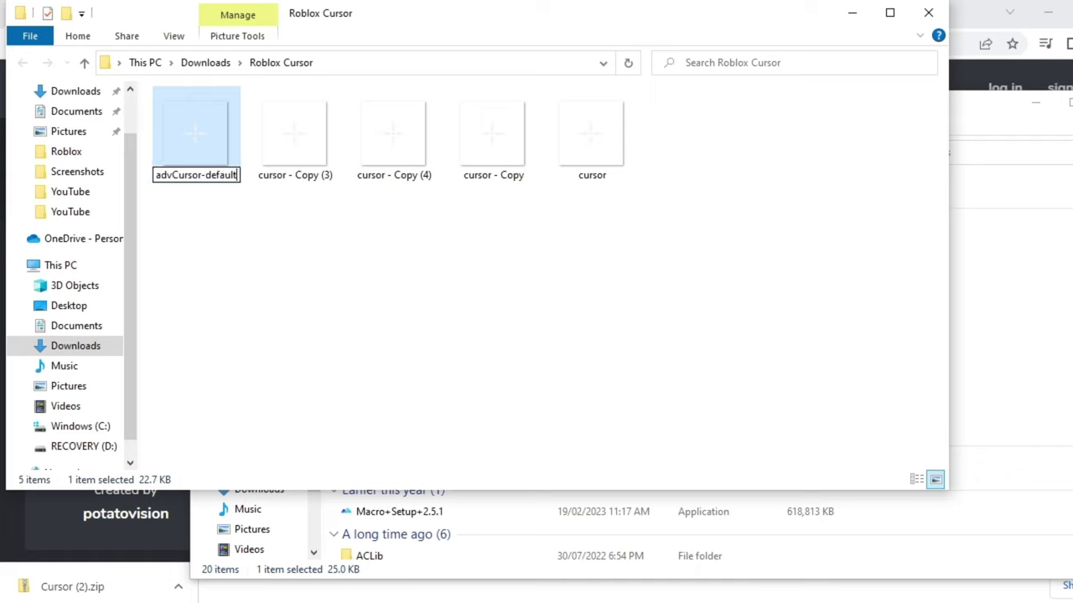
right_click(288, 141)
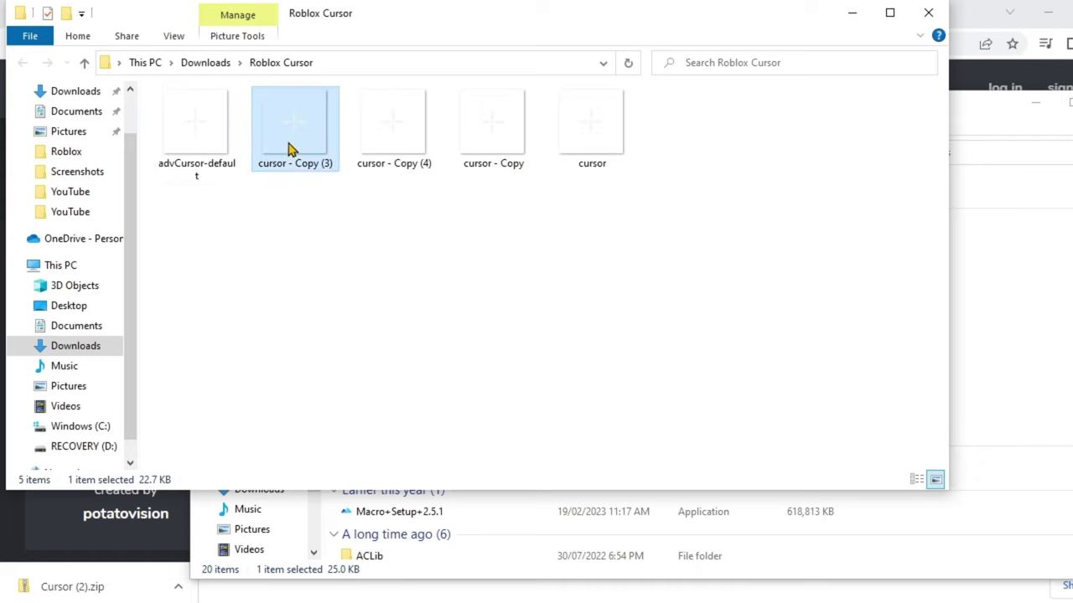
click(352, 570)
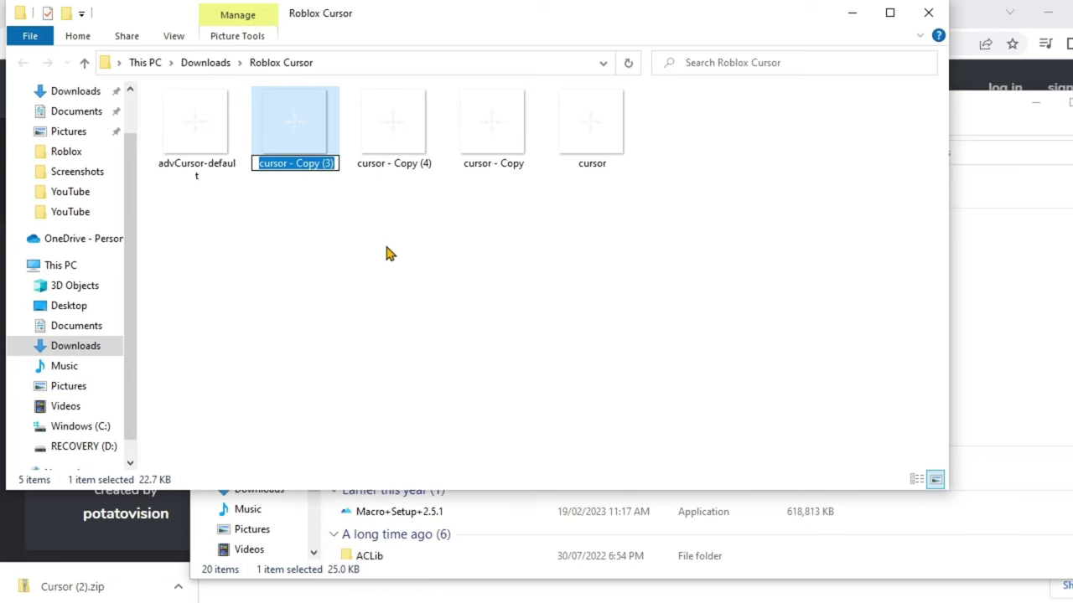
text(advCu)
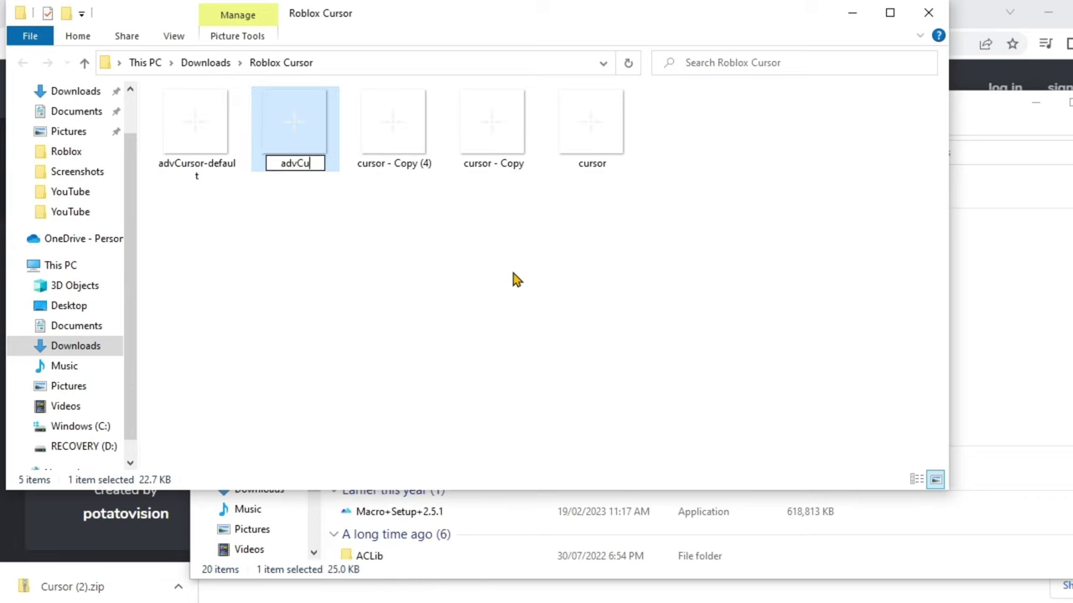
text(rsor-)
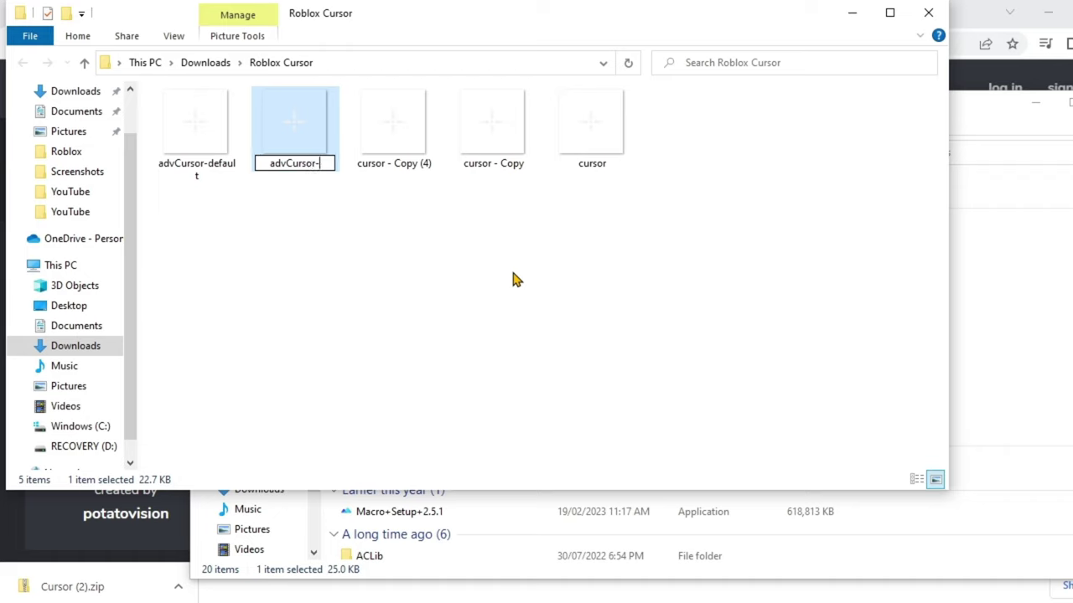
text(white)
key(Return)
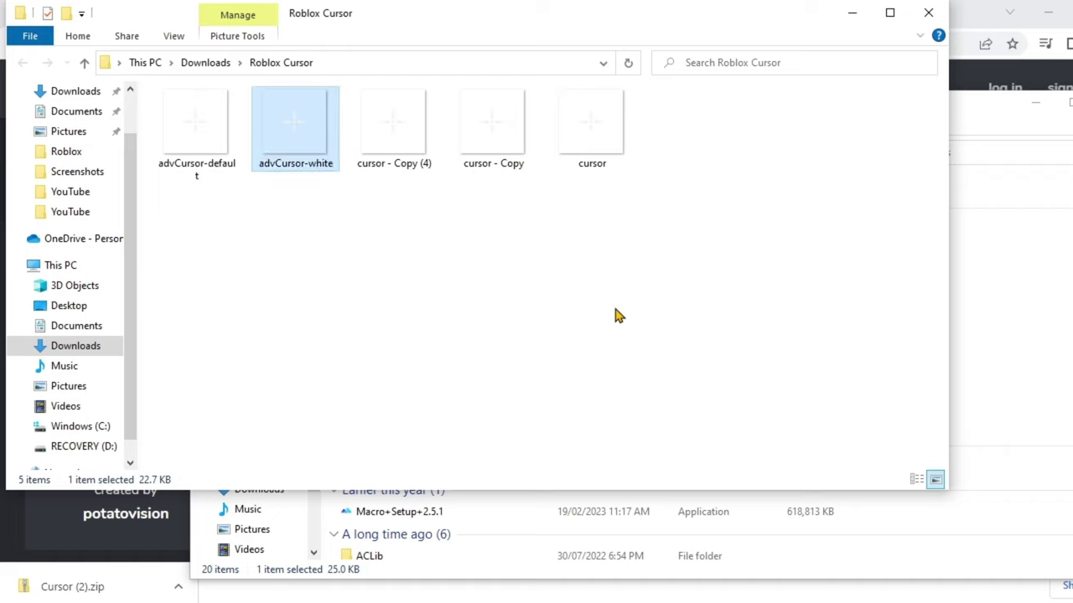
Step: Rename cursor - Copy (4) to ArrowCursor and cursor - Copy to ArrowCursorDecalDrag
right_click(403, 151)
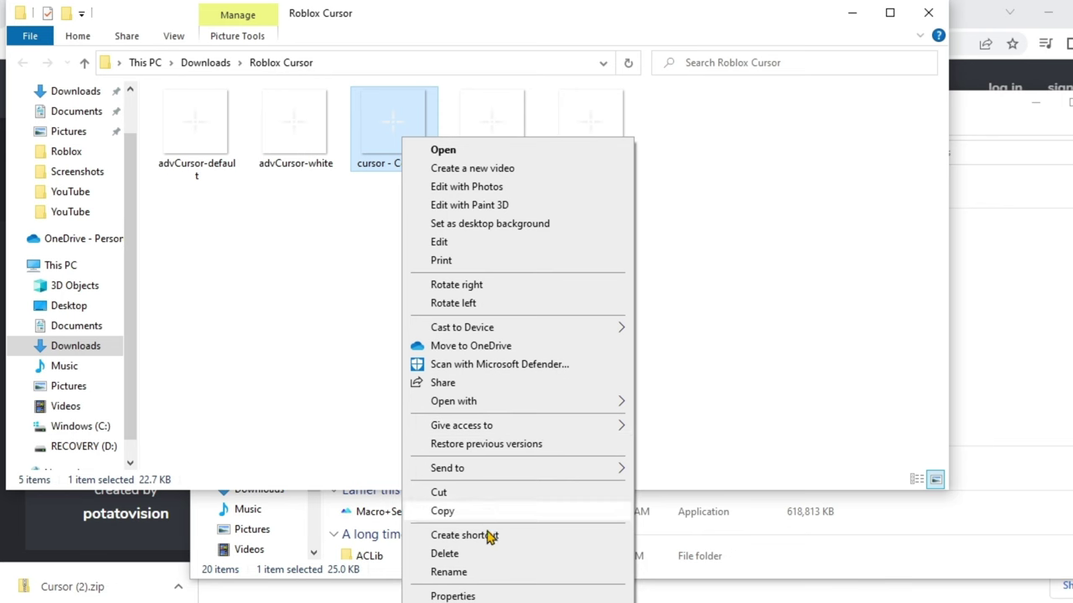
click(451, 571)
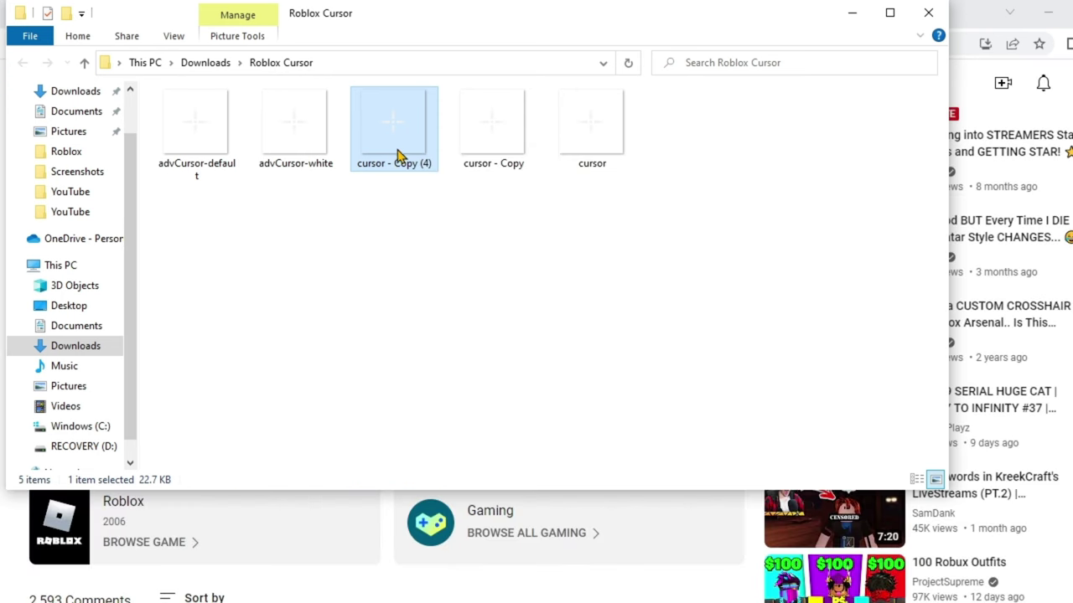
right_click(395, 149)
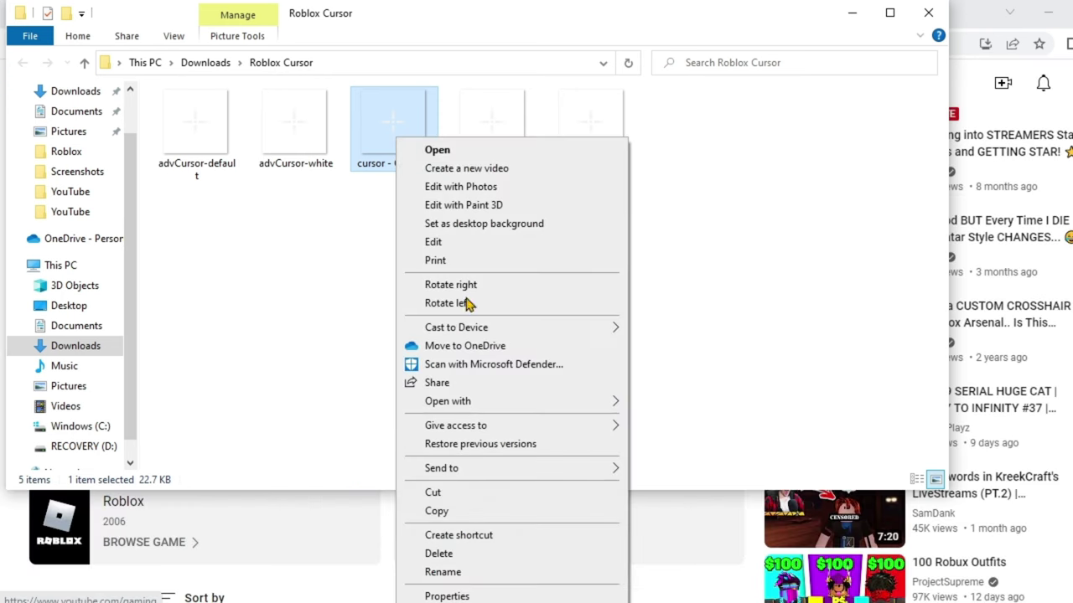
click(477, 573)
text(Arrow)
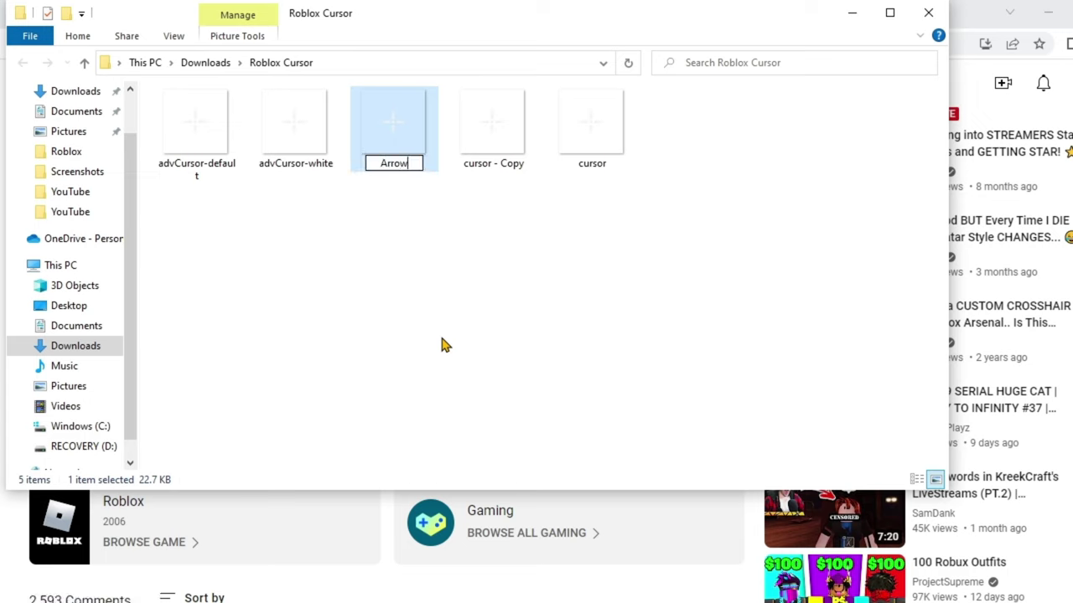
text(Cursor)
key(Return)
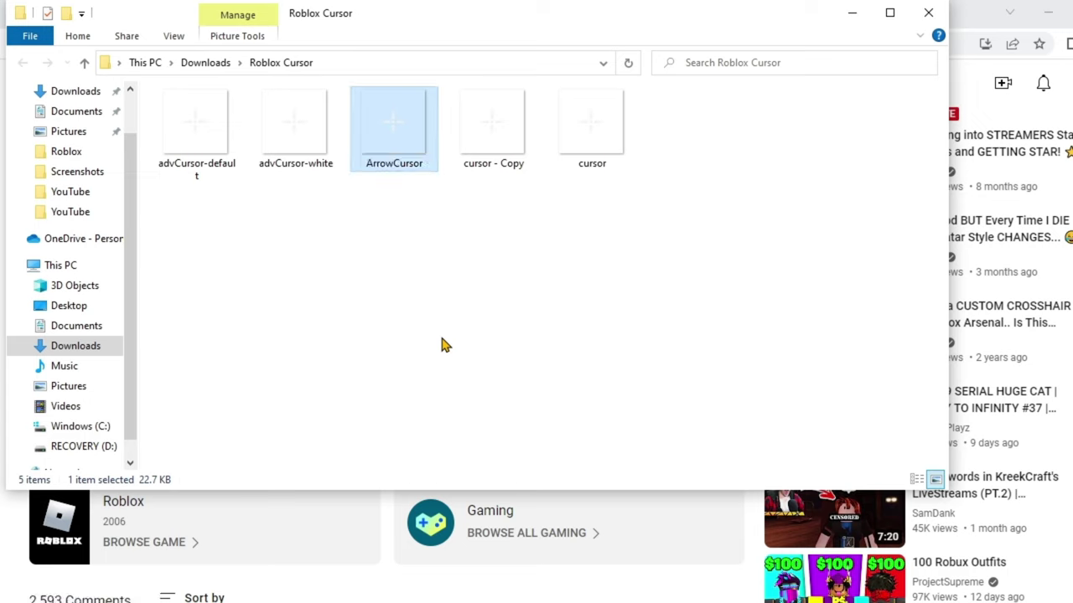
right_click(480, 96)
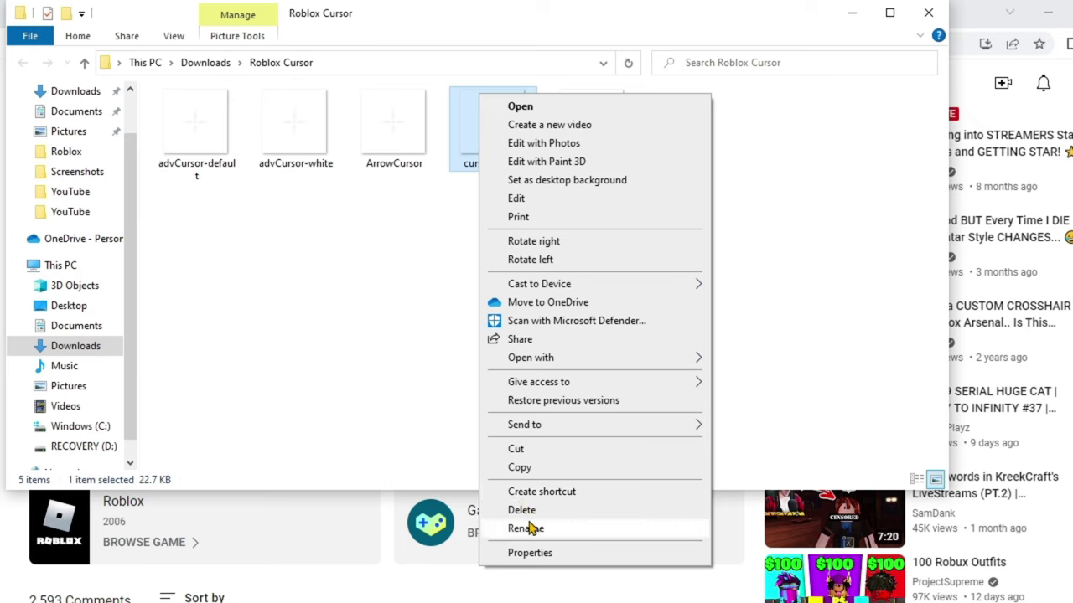
click(525, 528)
text(ArrowCursorDecalDrag)
key(Return)
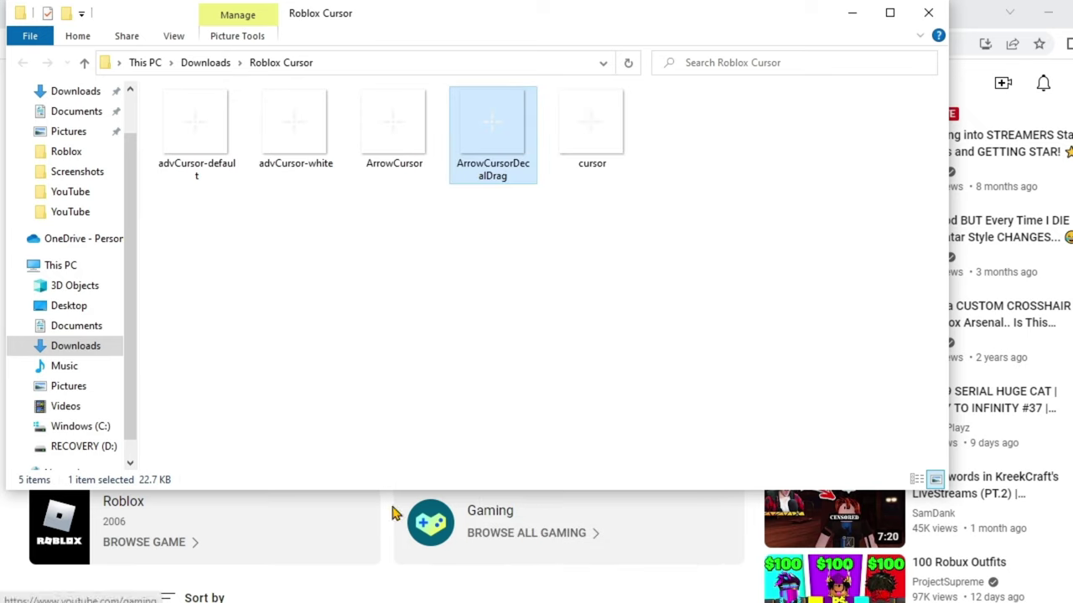
Step: Check the required names in the video description and rename the remaining cursor file to 'Arrow'
click(404, 589)
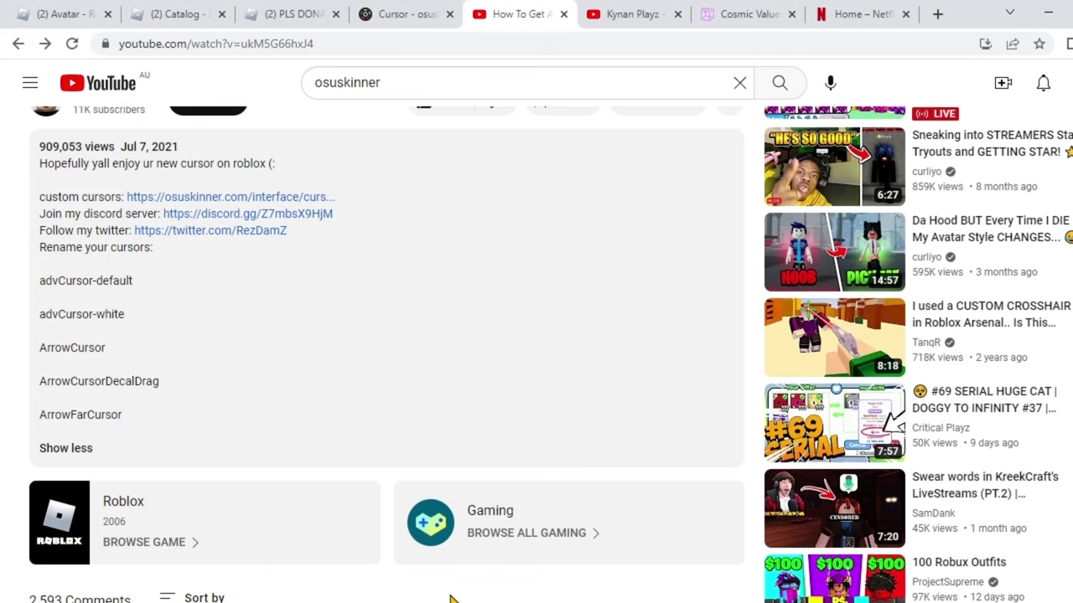
key(alt+Tab)
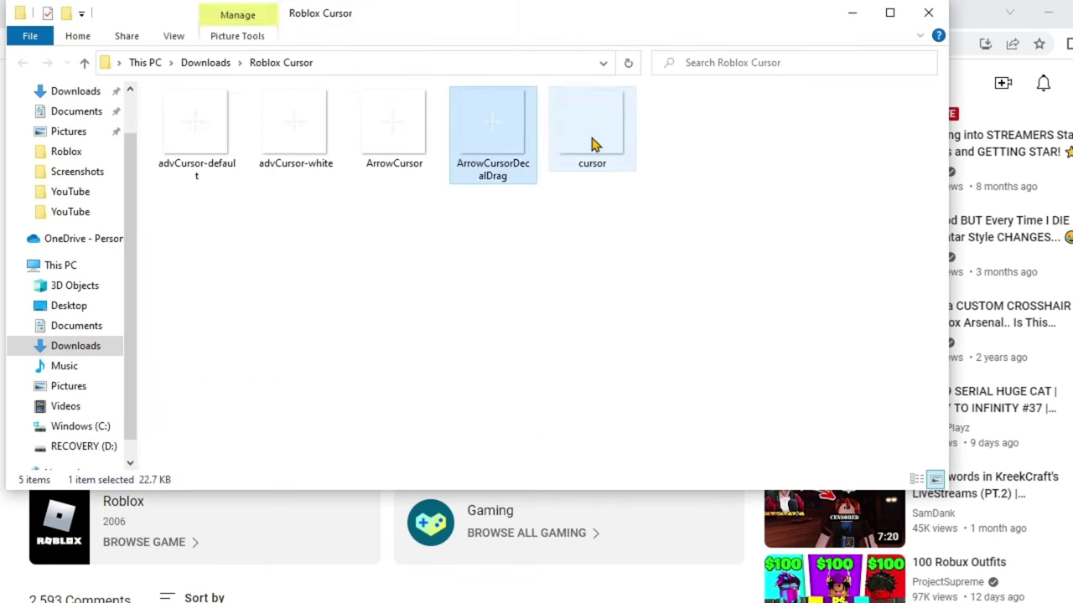
click(591, 139)
right_click(591, 141)
click(640, 570)
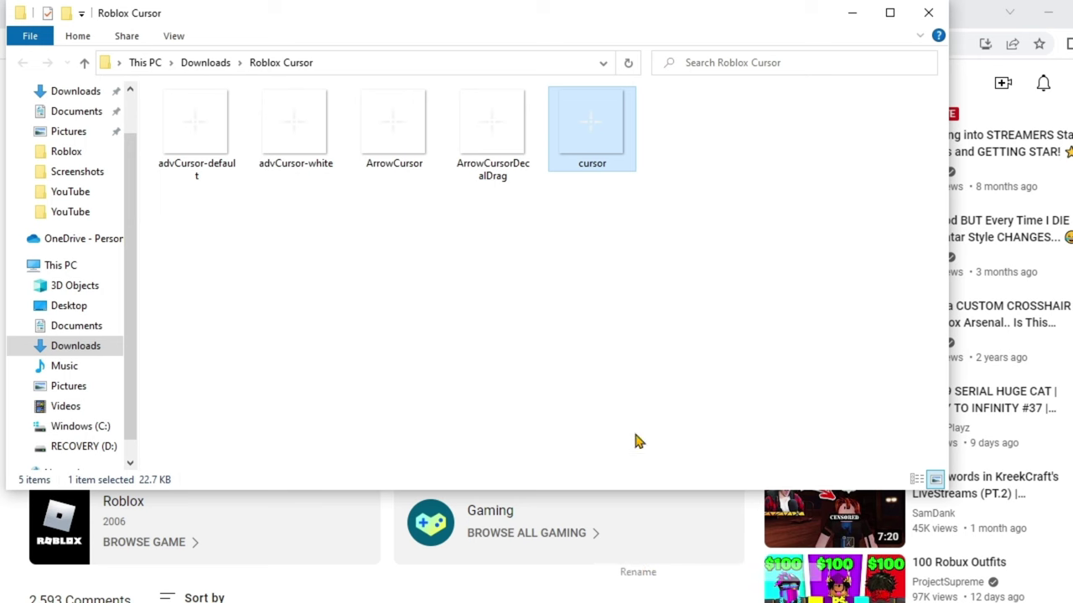
text(Arrow)
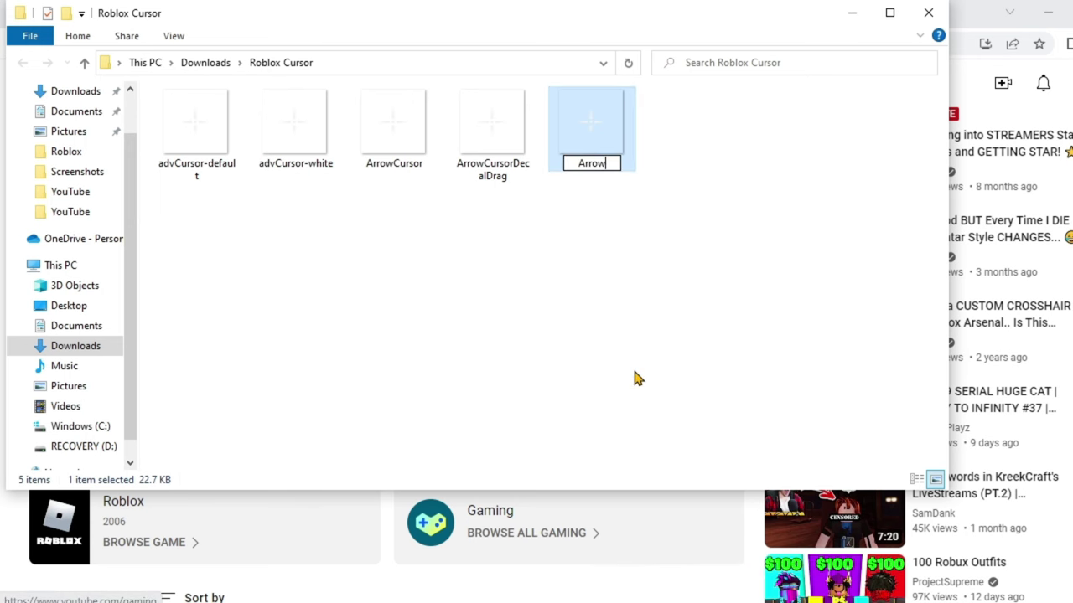
Step: Recheck the name list and rename the Arrow file to ArrowFarCursor
click(436, 592)
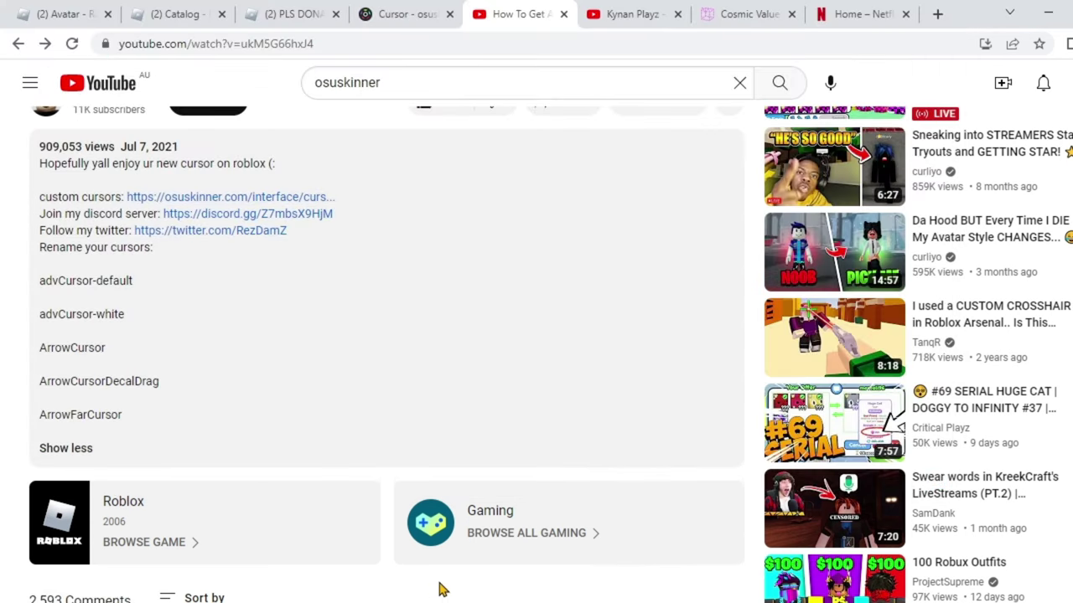
key(alt+Tab)
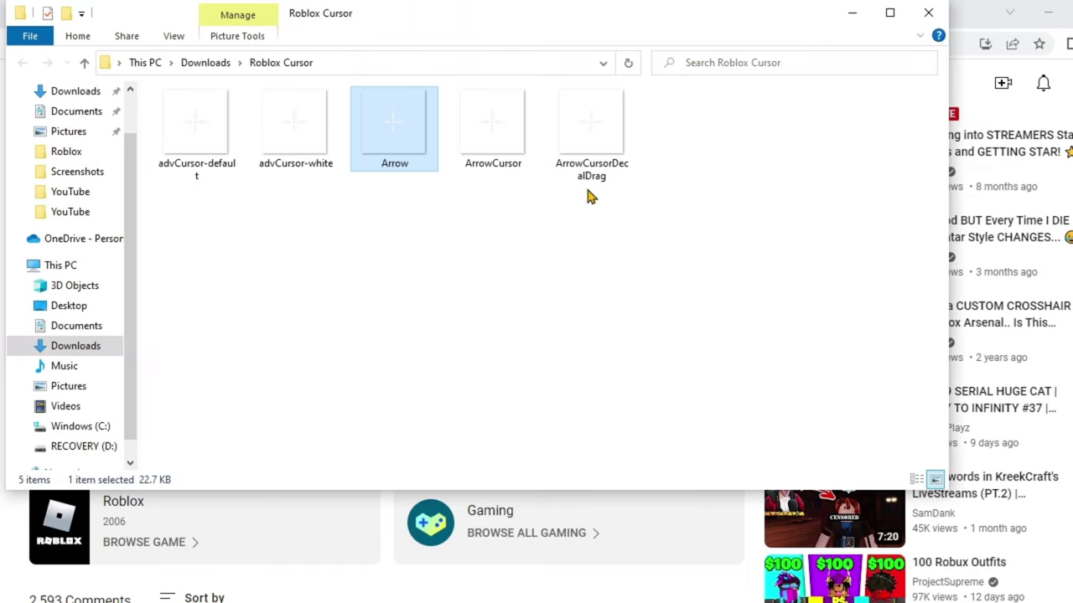
click(586, 143)
right_click(586, 144)
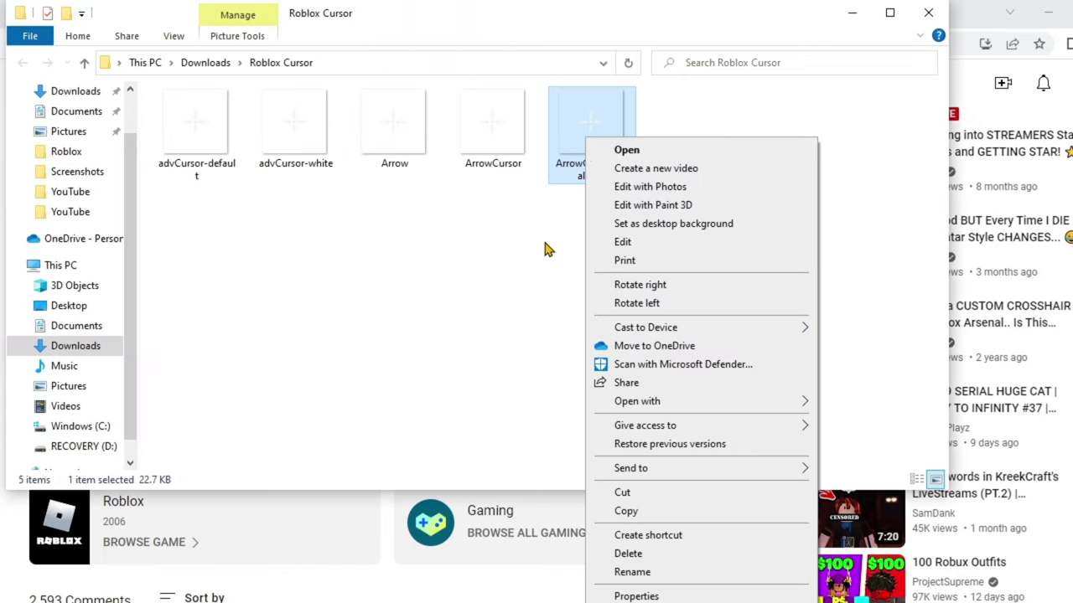
click(399, 140)
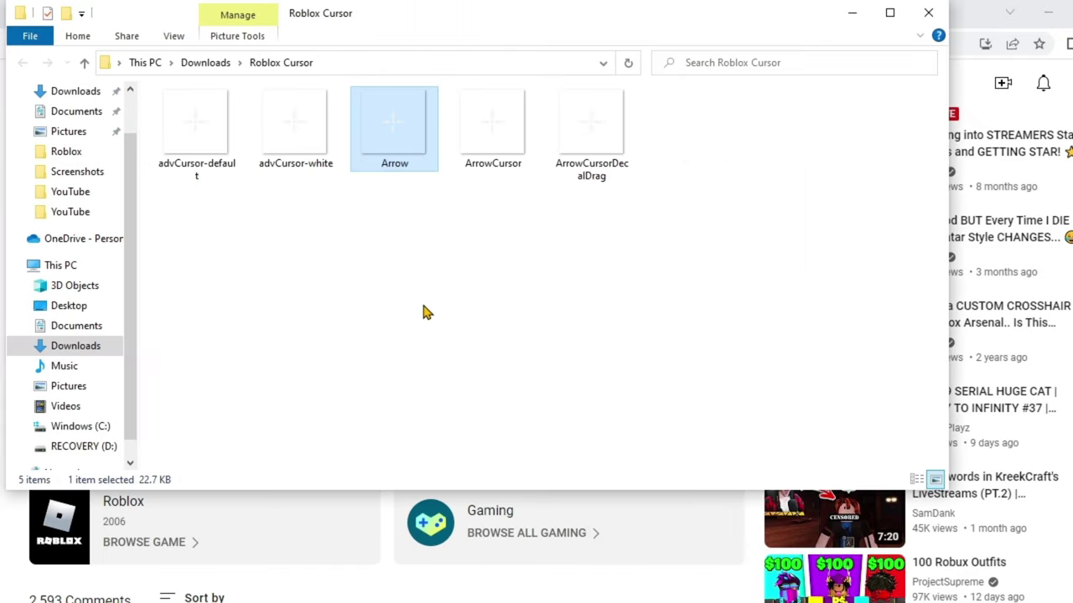
key(shift+F10)
click(431, 565)
text(A)
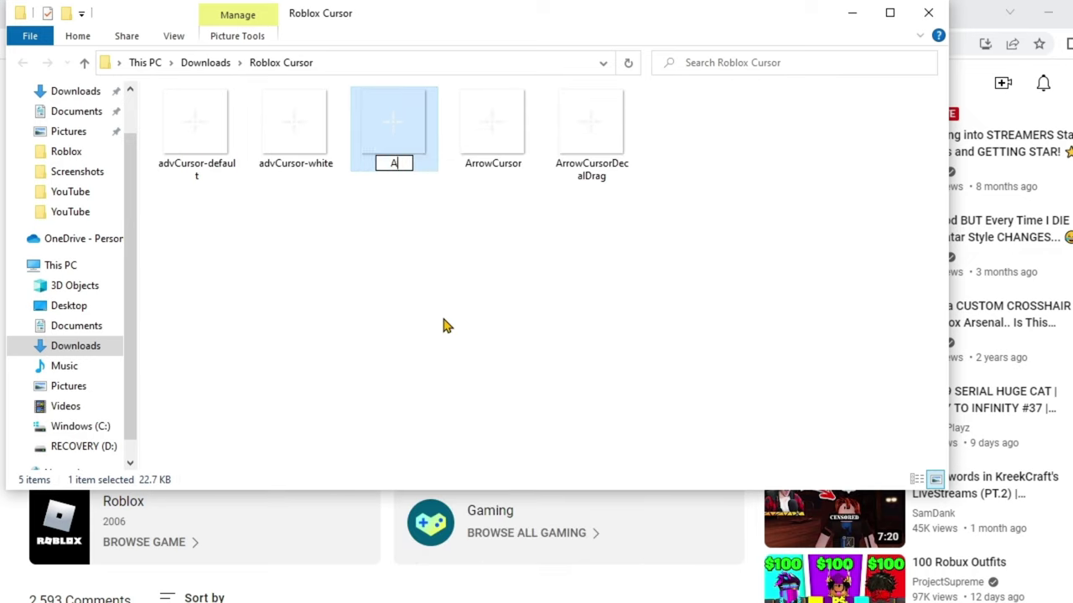
text(rrowFarCursor)
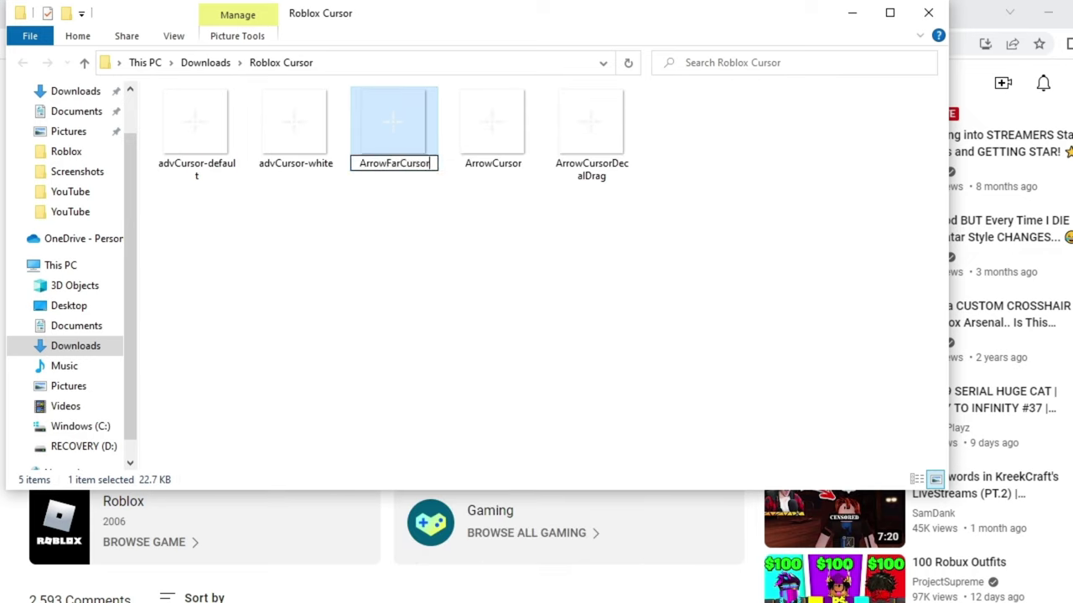
key(Return)
Step: Select all five renamed cursor images, advCursor-default through ArrowFarCursor, and copy them
drag(666, 153, 207, 154)
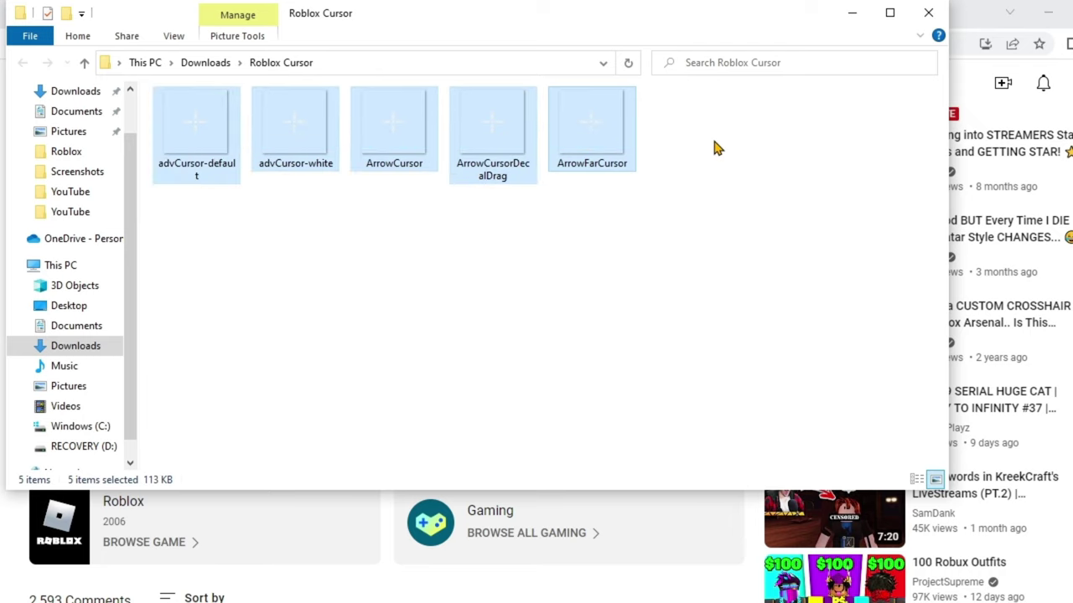
drag(703, 127, 181, 148)
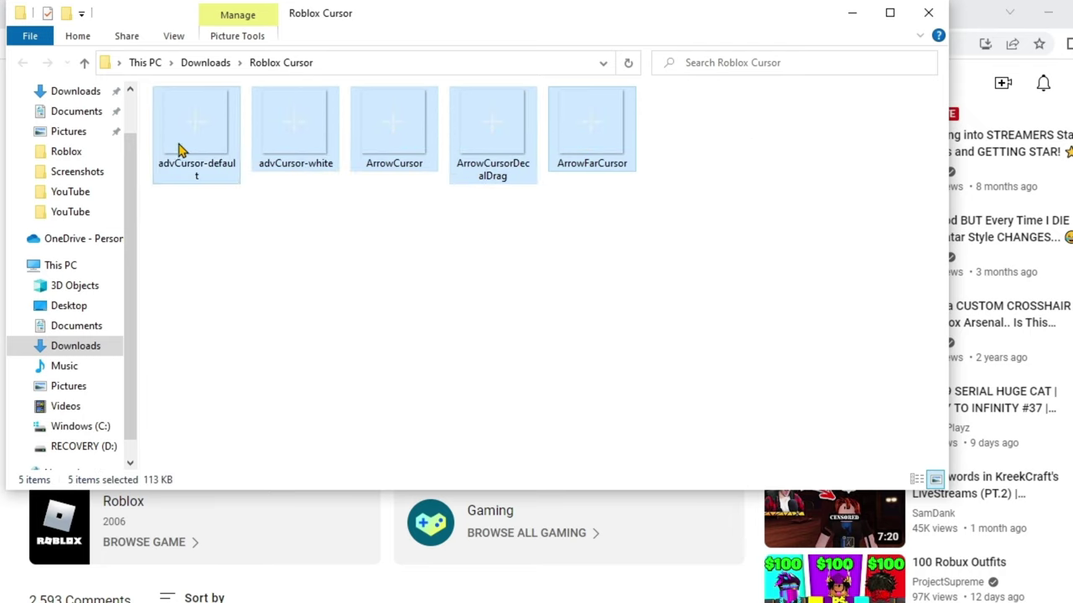
right_click(492, 128)
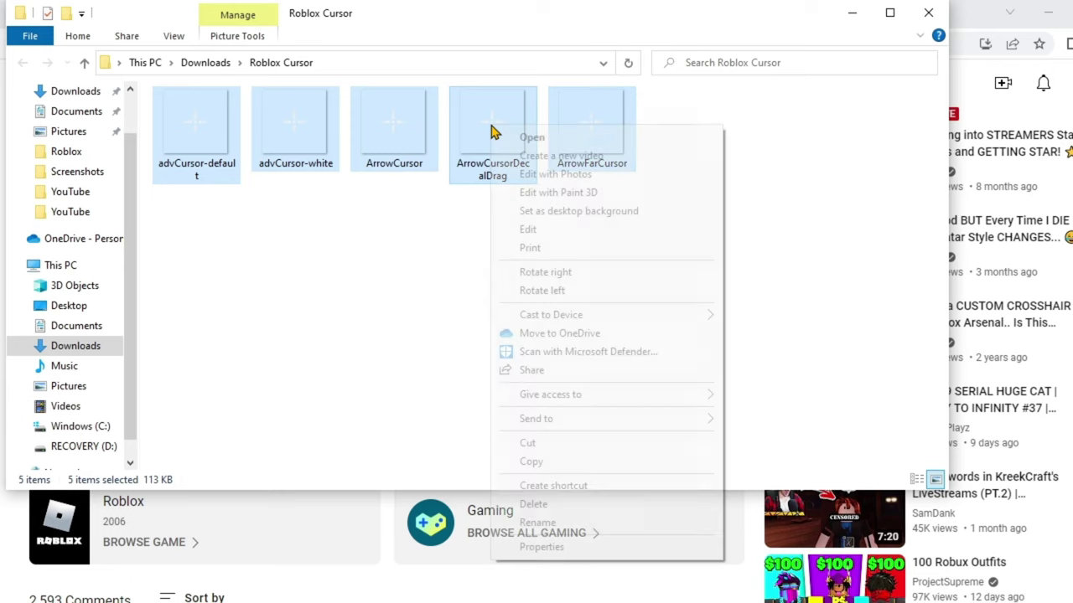
click(551, 467)
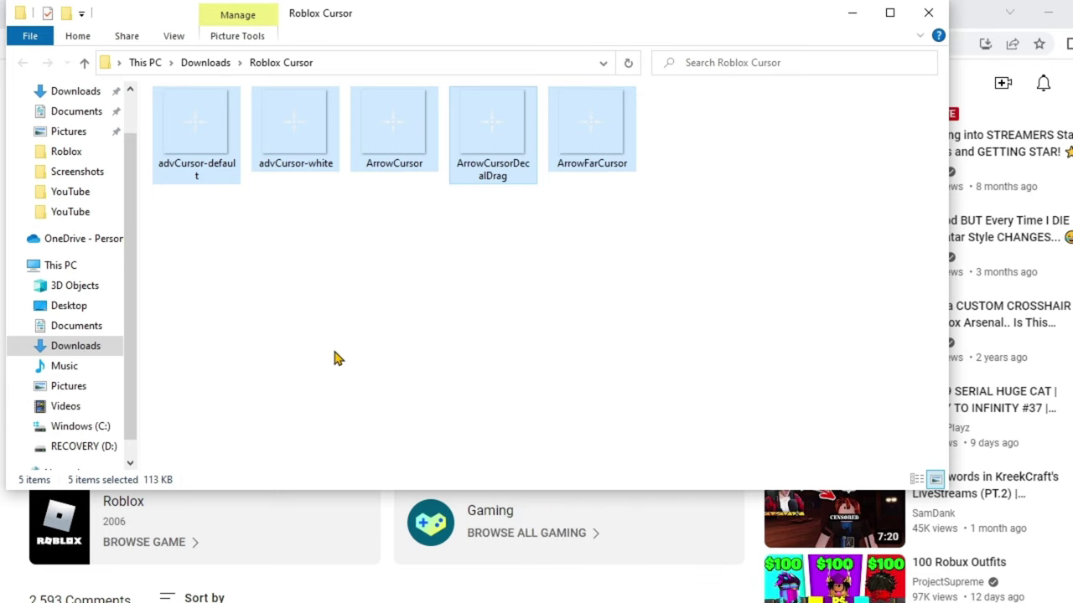
key(super+r)
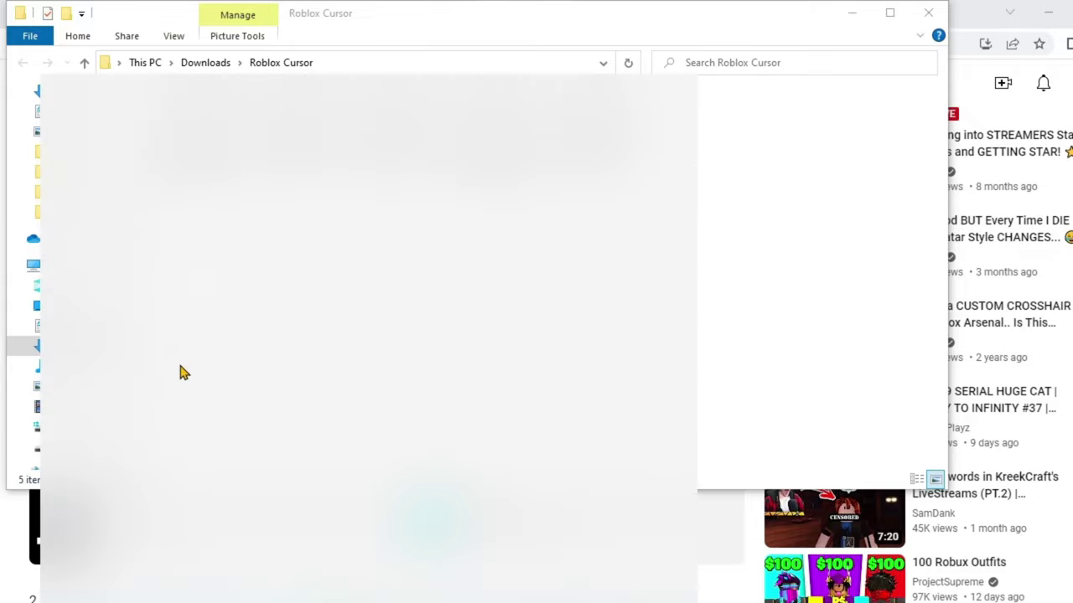
Step: Search 'roblox player' and open its install folder, version-b7209bbd7dd04d17, via the shortcut's file location
text(roblox)
text(plaer)
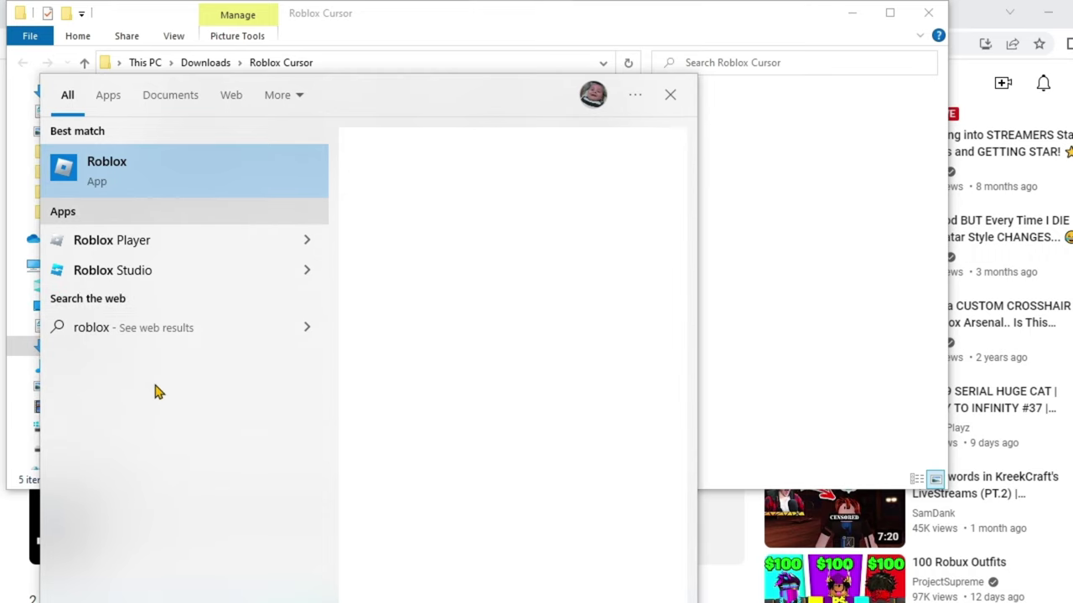
key(BackSpace)
key(BackSpace)
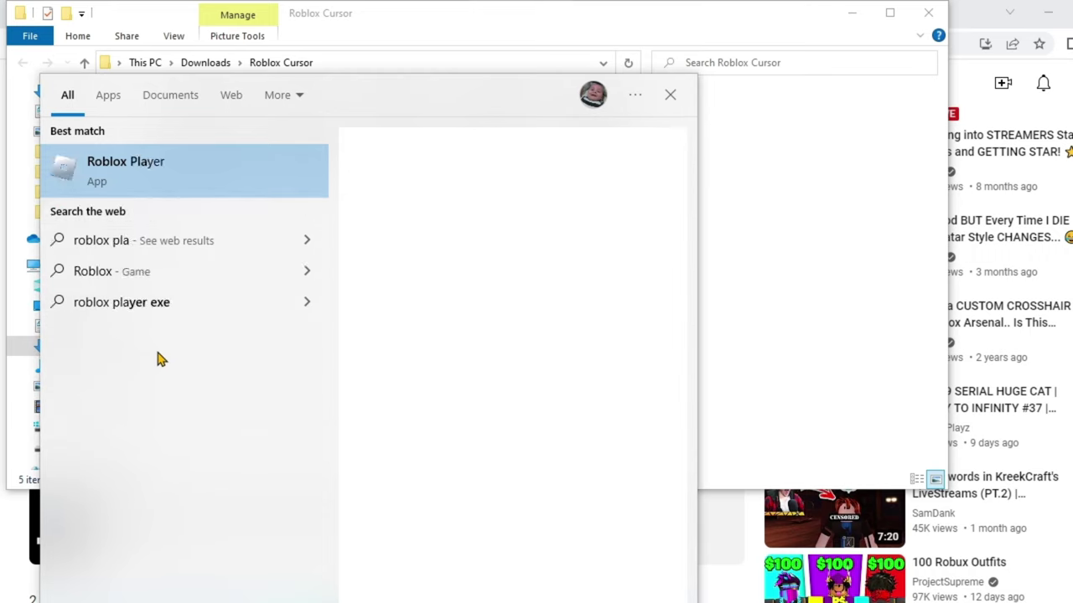
text(yer)
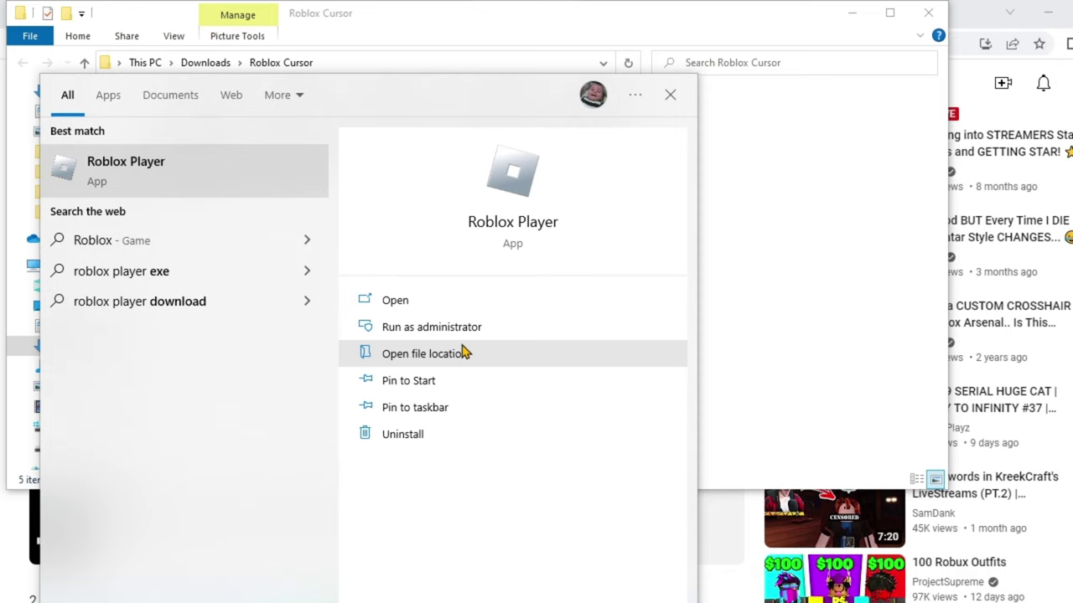
click(463, 353)
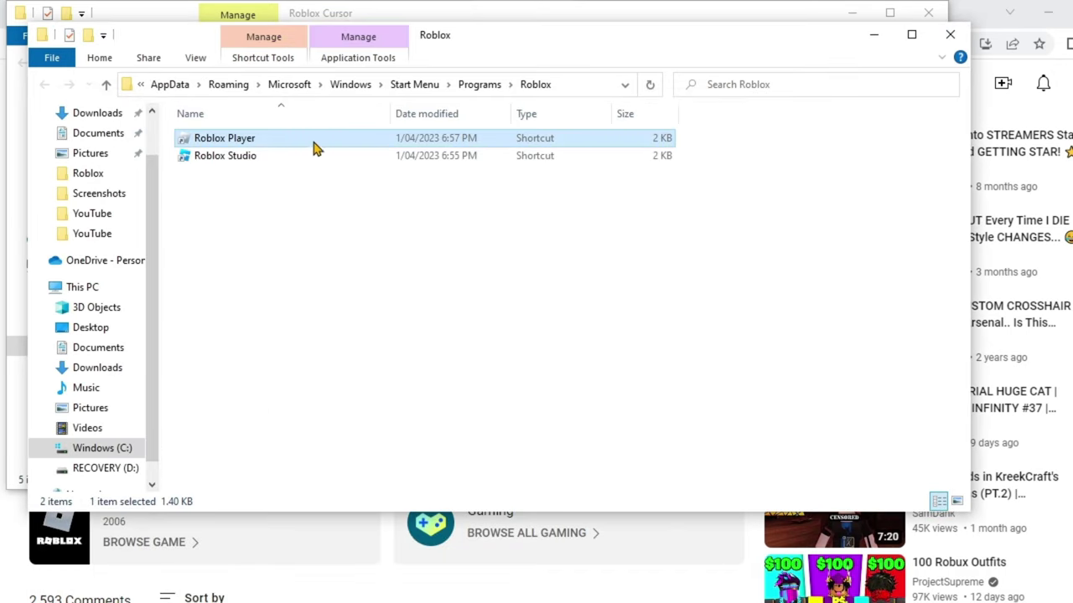
right_click(240, 139)
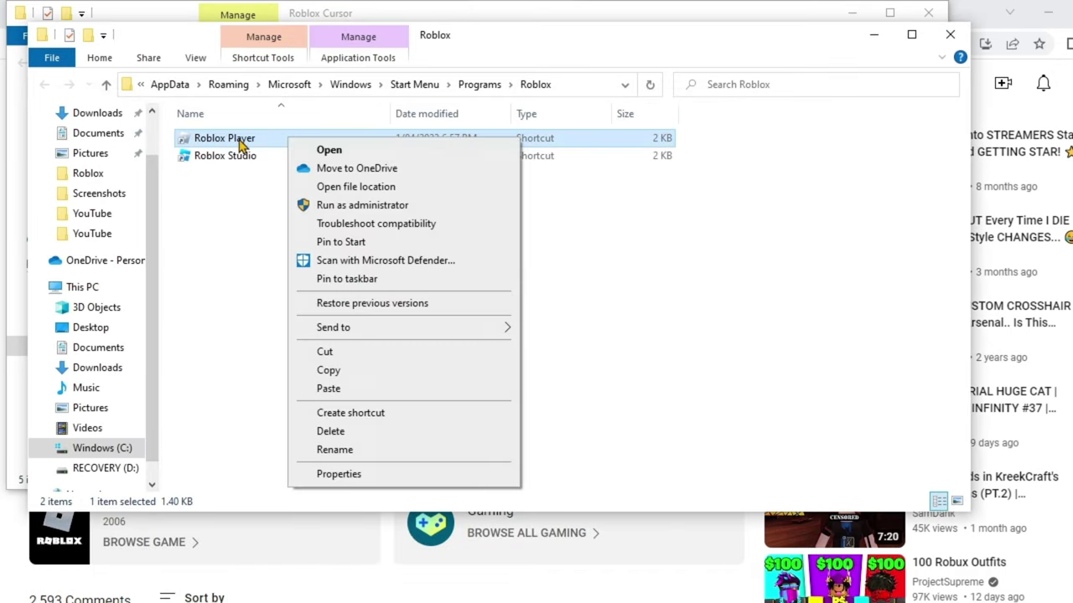
click(387, 189)
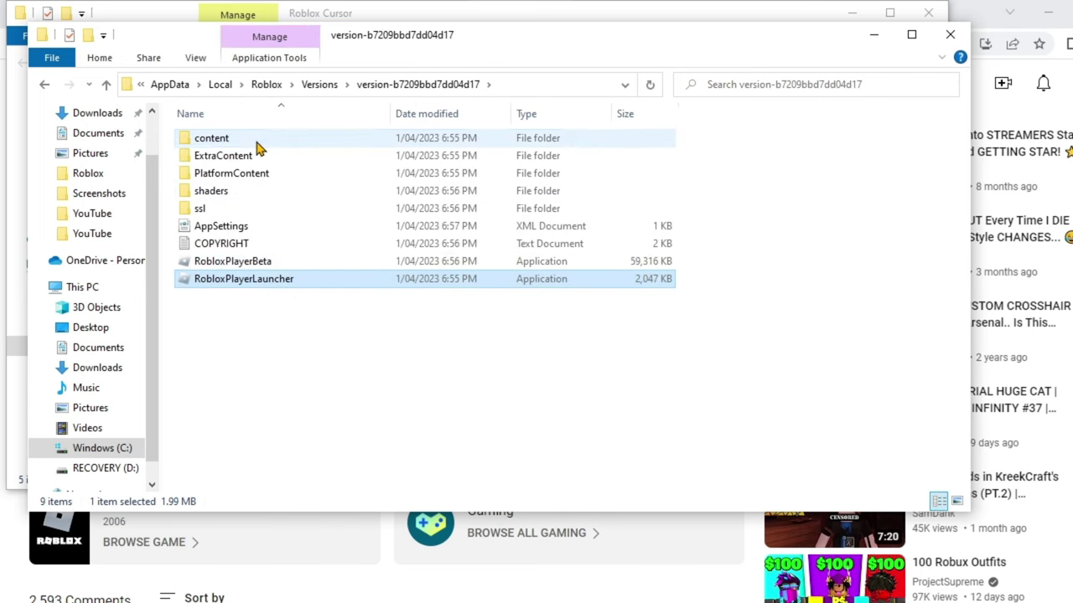
Step: Browse from the Roblox install folder into content\textures\Cursors, listing Gamepad and KeyboardMouse
double_click(251, 138)
double_click(245, 250)
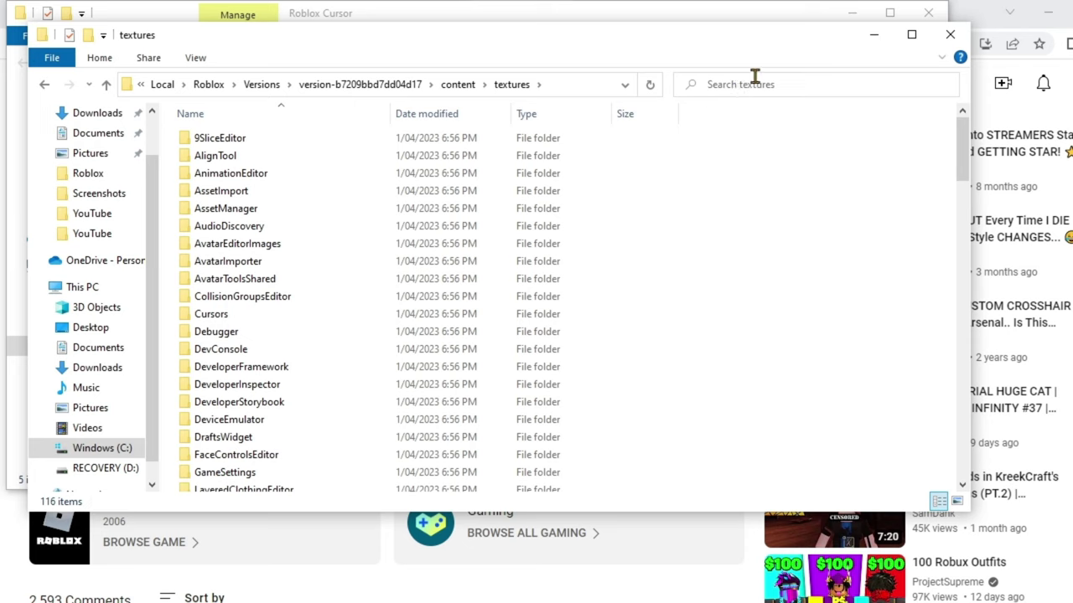
key(alt+Left)
key(alt+Left)
key(alt+Left)
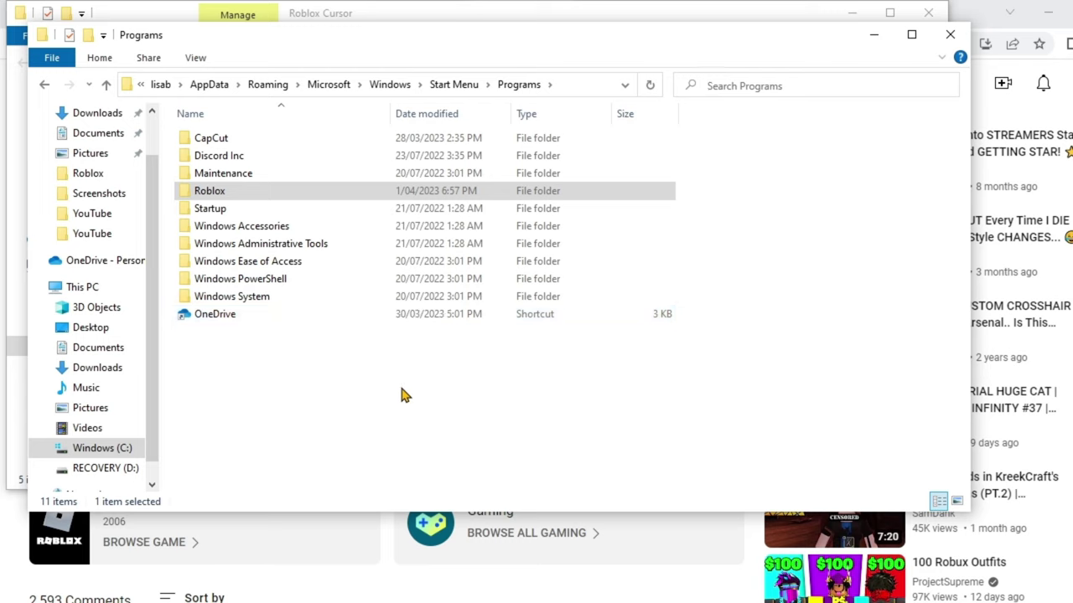
key(alt+Right)
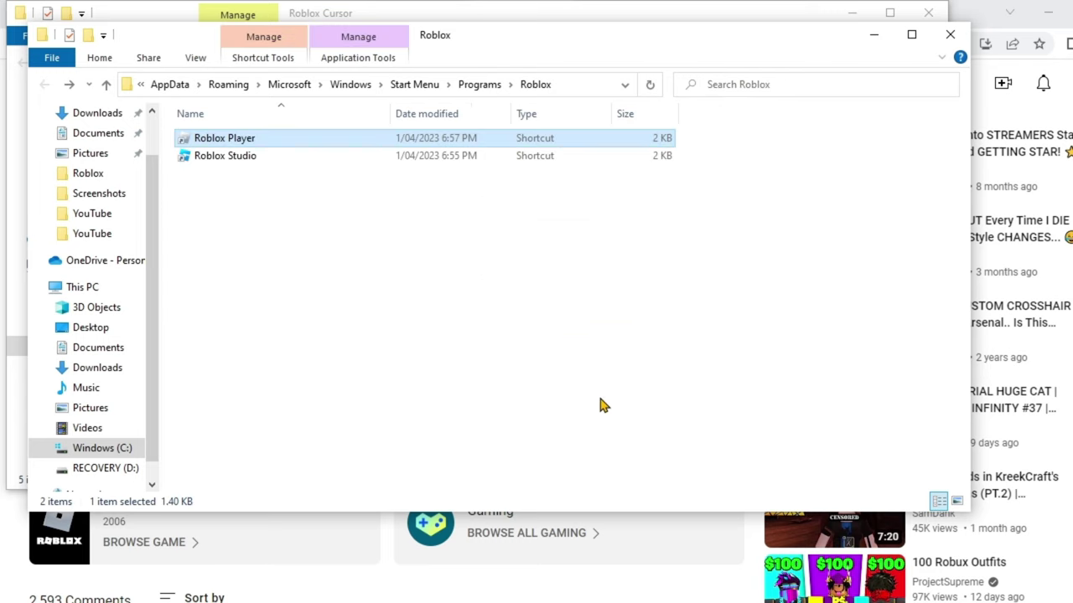
right_click(291, 132)
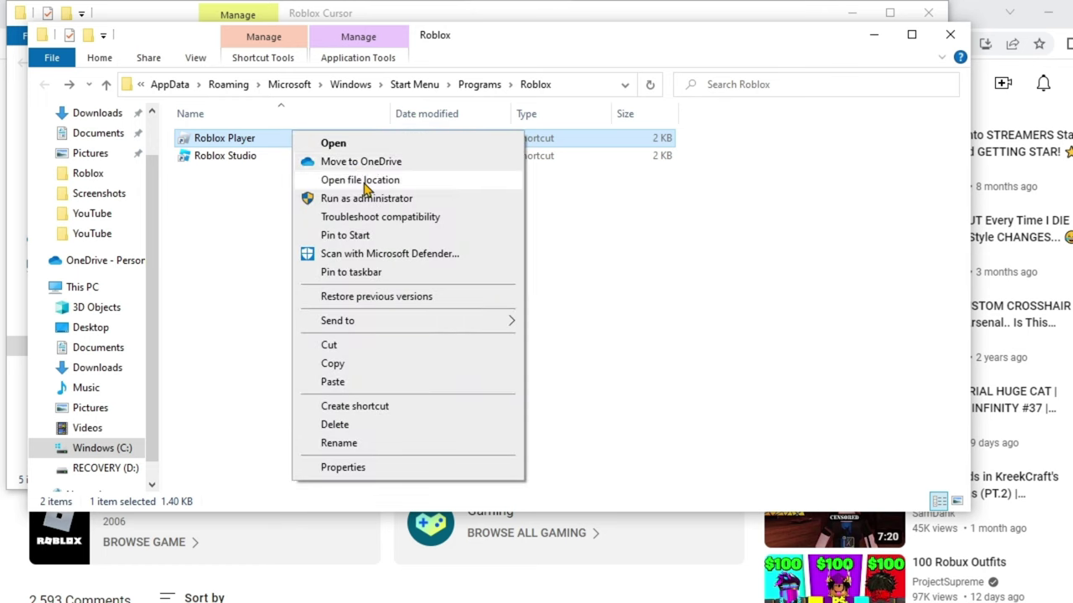
click(352, 176)
double_click(257, 144)
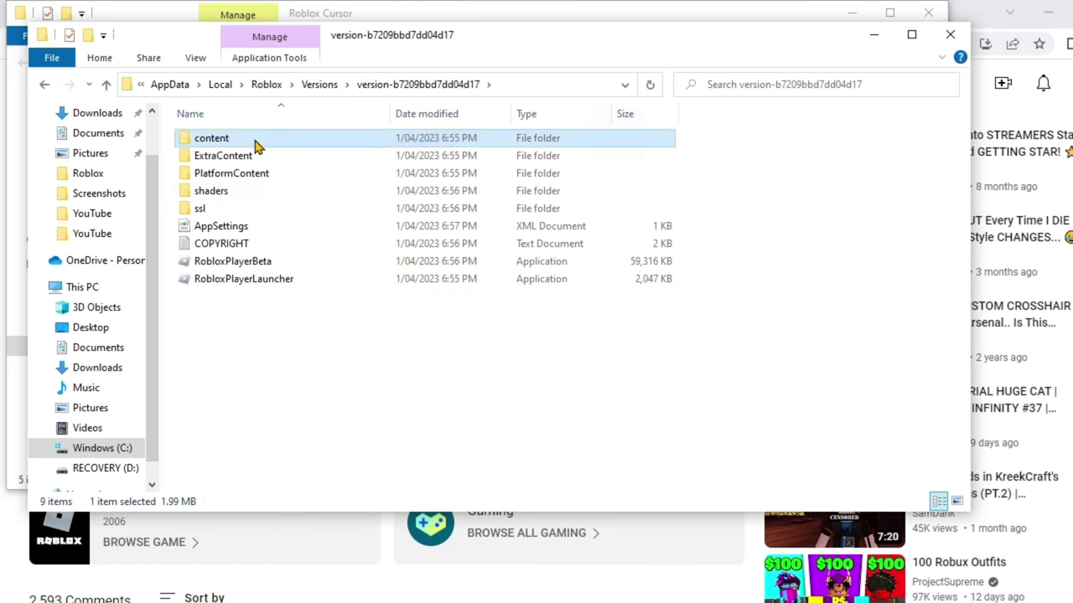
double_click(263, 247)
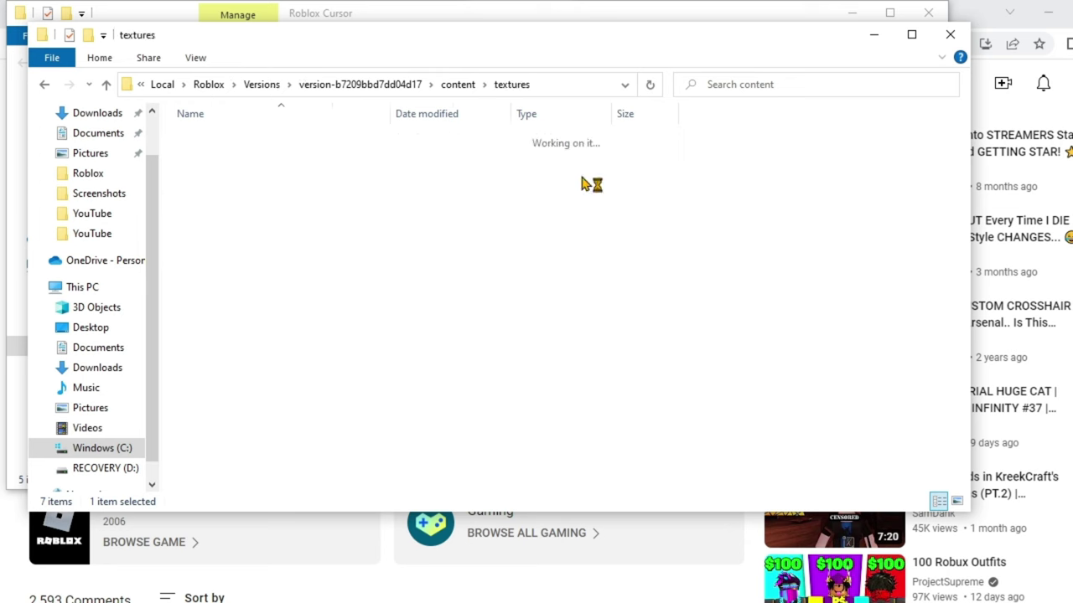
double_click(211, 314)
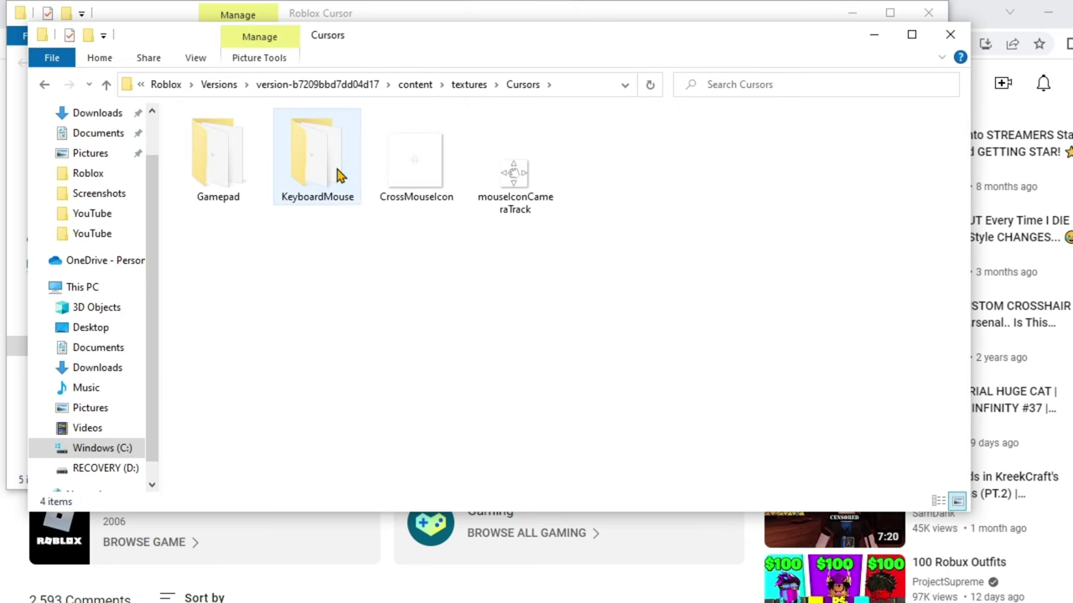
Step: Paste the five cursor images into KeyboardMouse, replacing the originals, and delete advCursor-black
click(337, 174)
double_click(338, 173)
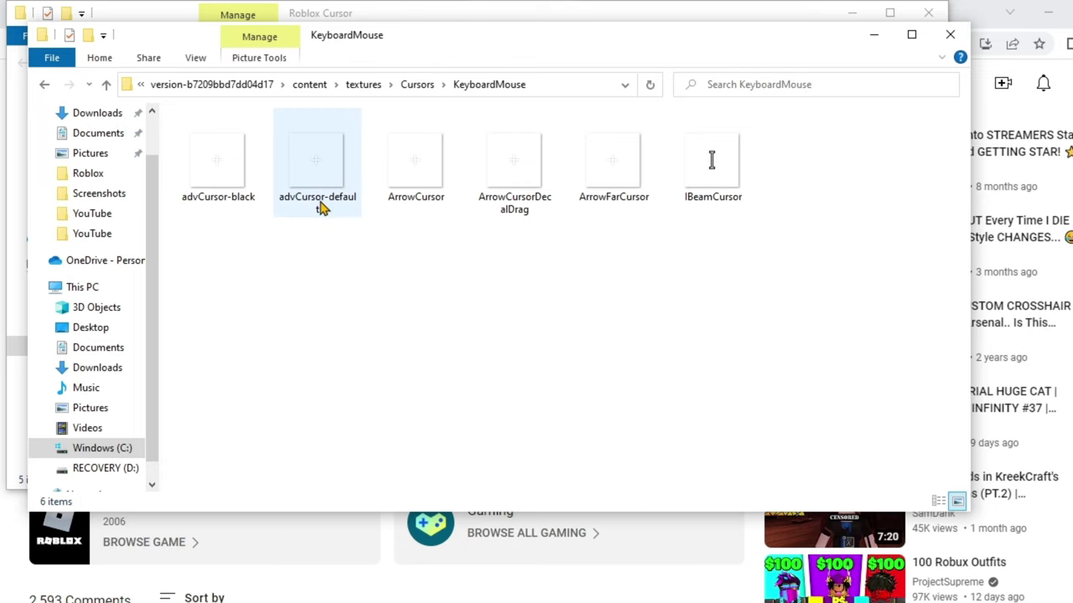
key(alt+Left)
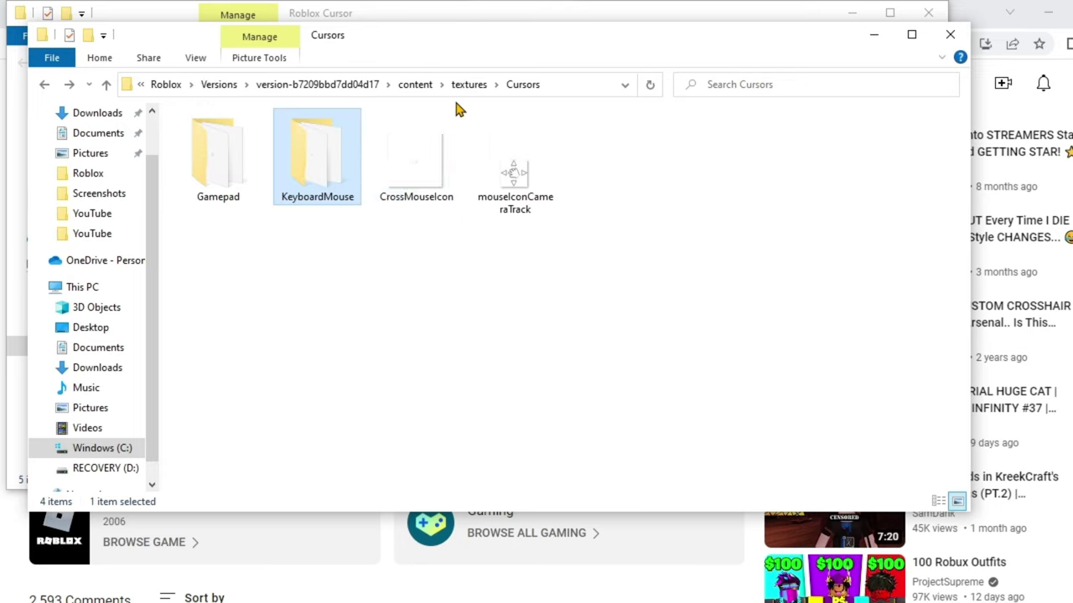
double_click(331, 167)
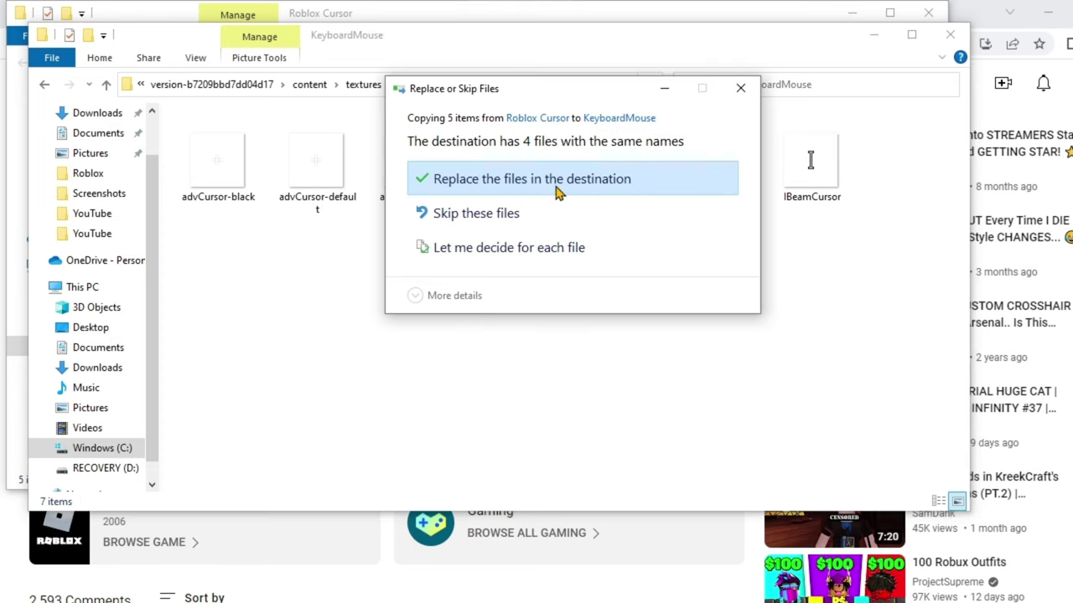
click(558, 192)
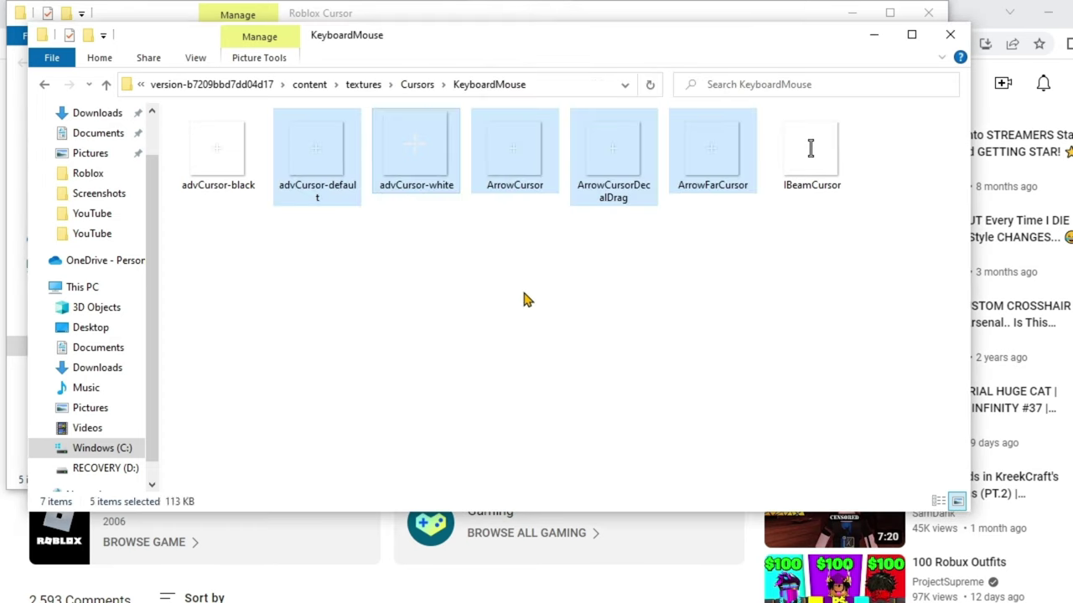
right_click(524, 293)
click(489, 319)
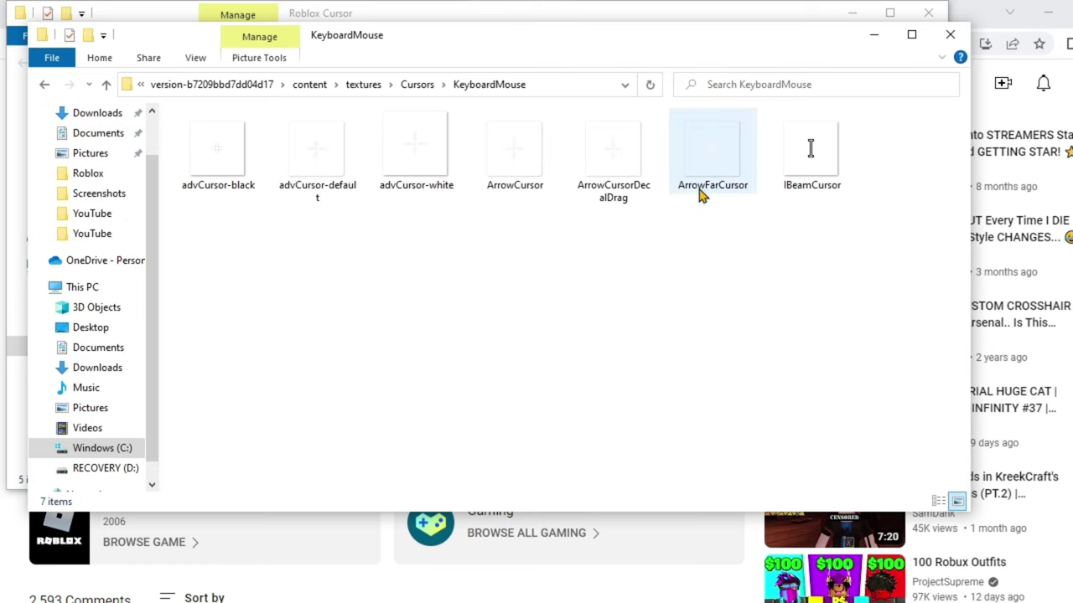
key(ctrl+v)
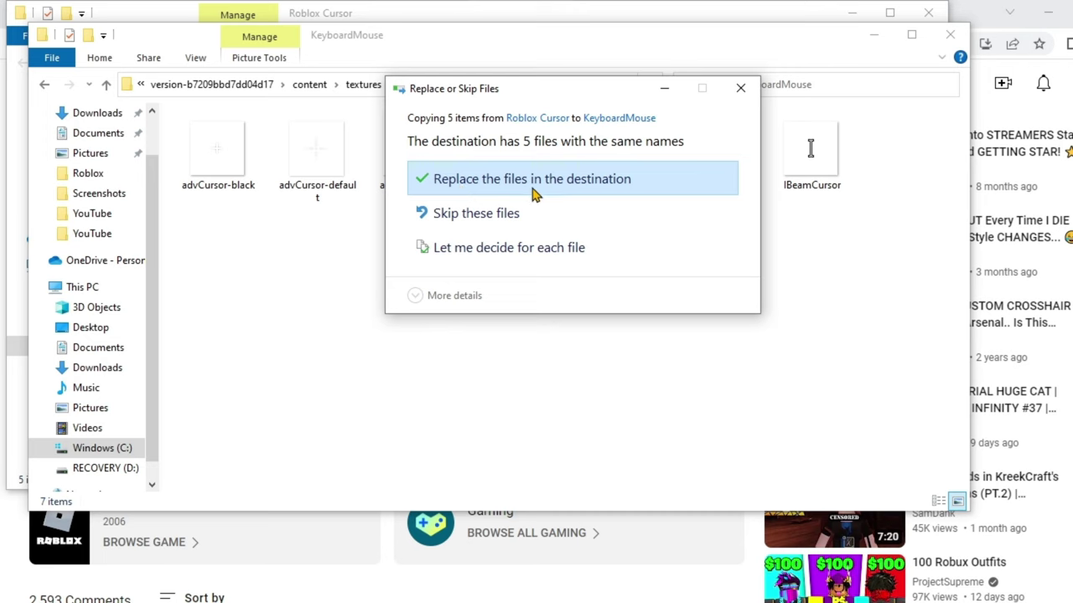
click(582, 179)
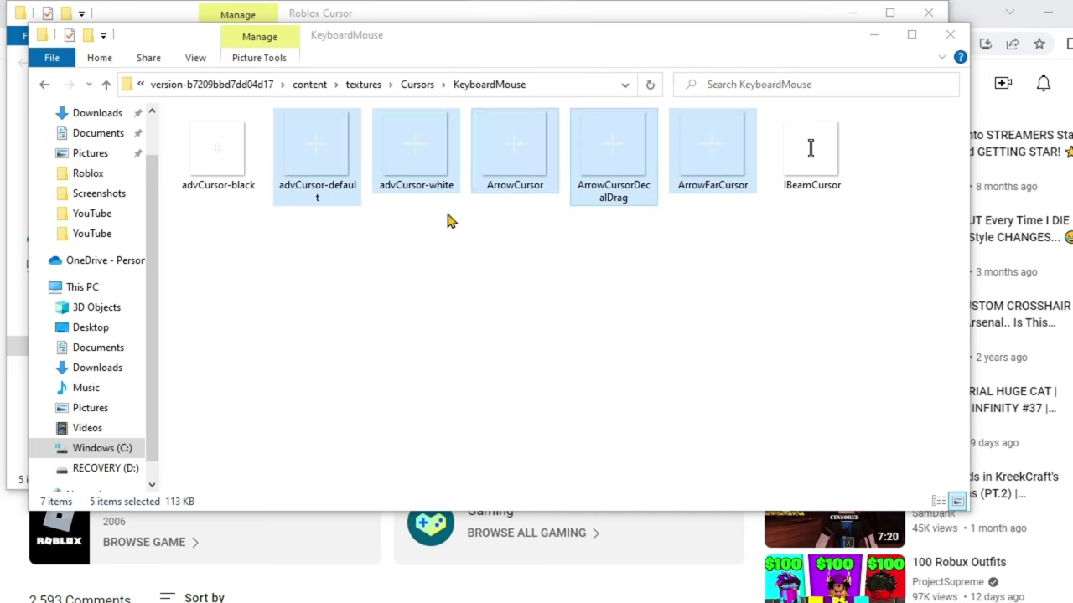
right_click(247, 163)
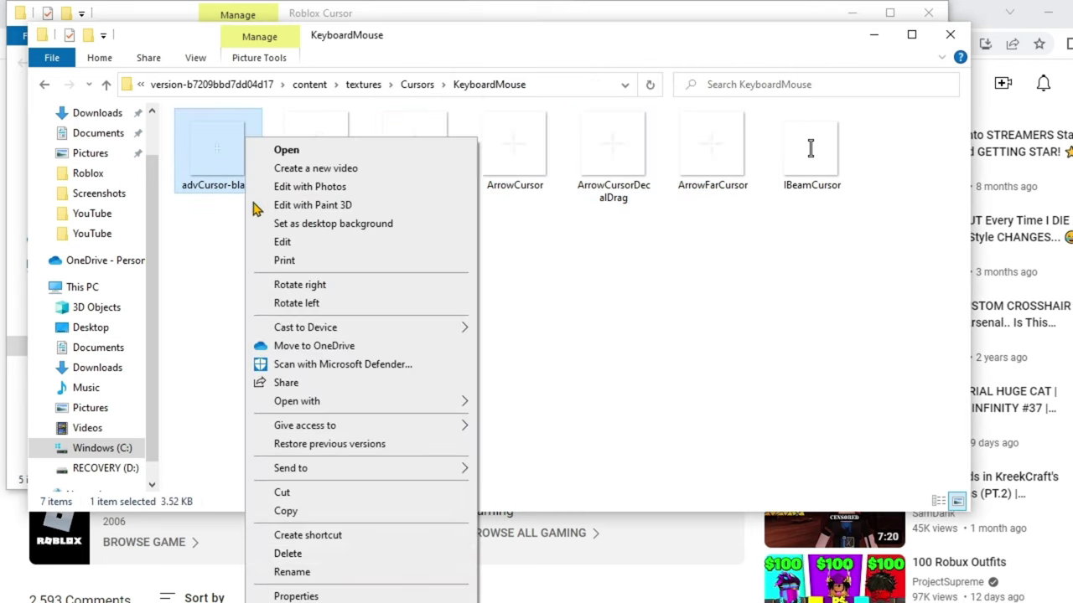
click(328, 554)
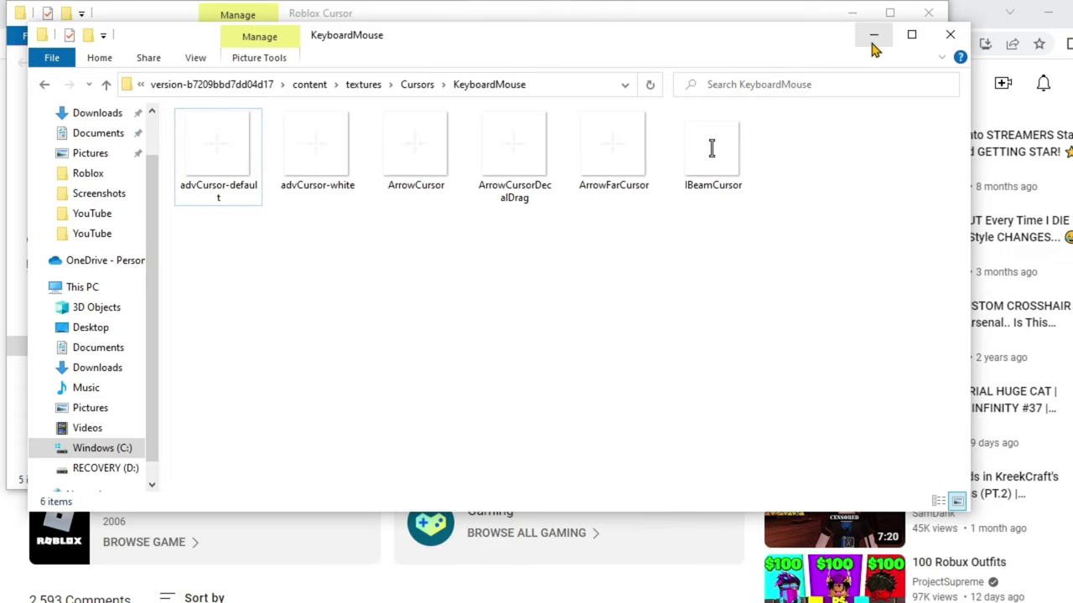
Step: Close the KeyboardMouse and Roblox Cursor Explorer windows
click(950, 38)
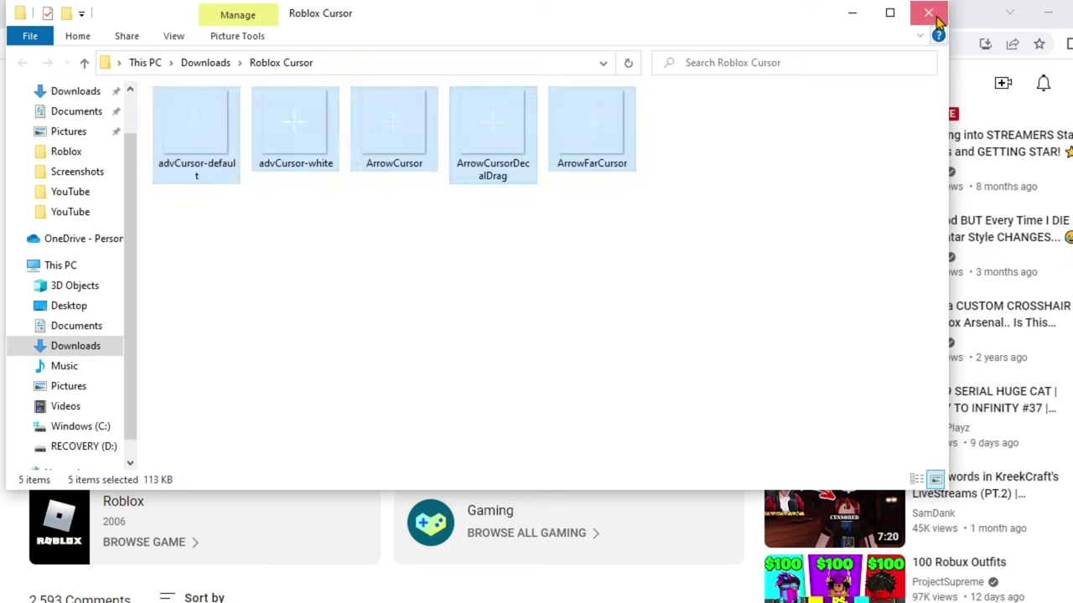
click(928, 13)
scroll(576, 266, up, 5)
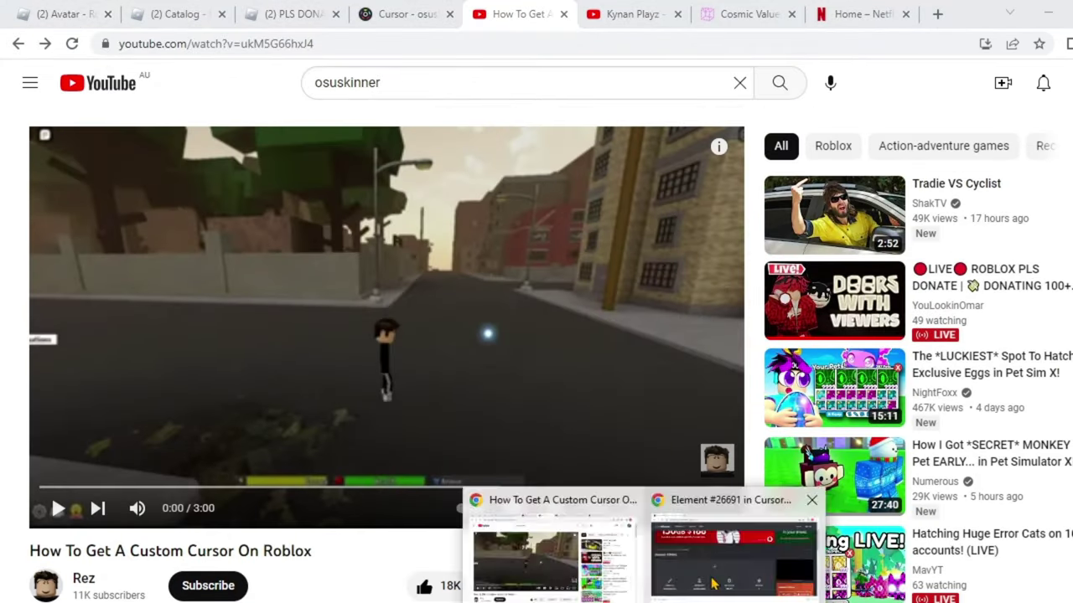
Step: Bring up the osuskinner crosshair cursor page and scroll through it
click(711, 567)
scroll(596, 371, down, 4)
scroll(592, 371, up, 5)
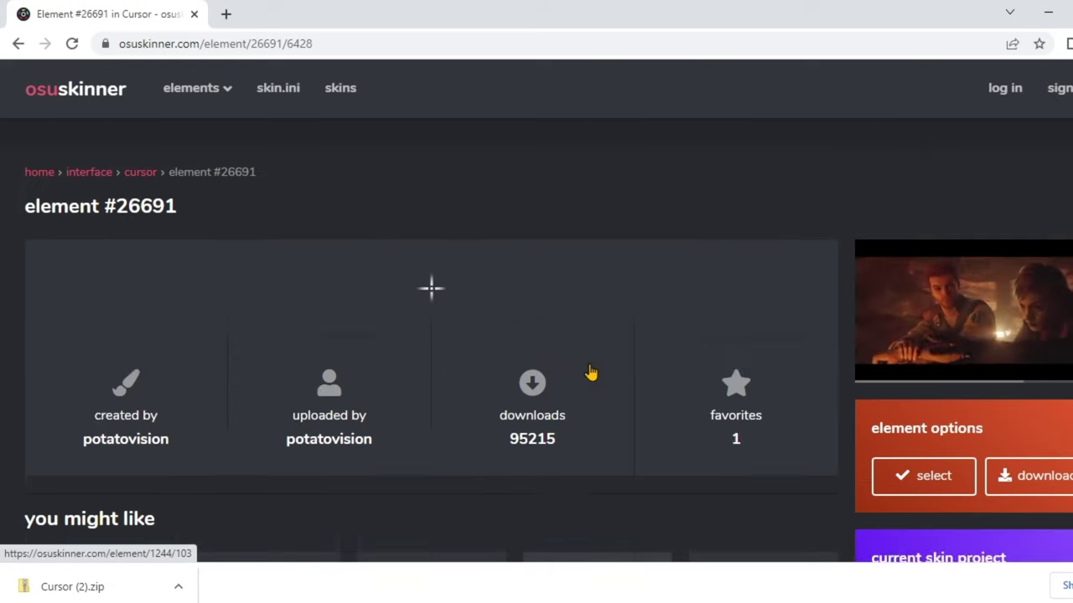
scroll(592, 371, down, 5)
scroll(591, 371, up, 5)
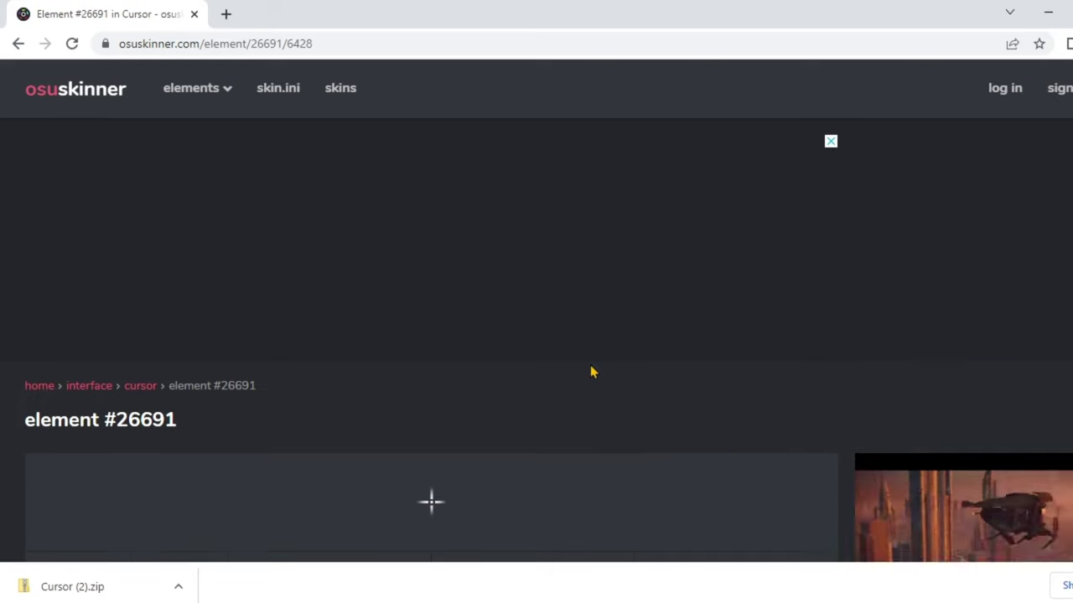
Step: Check the new crosshair cursor in the running Roblox game, then return to the osuskinner page
click(661, 593)
scroll(455, 63, up, 4)
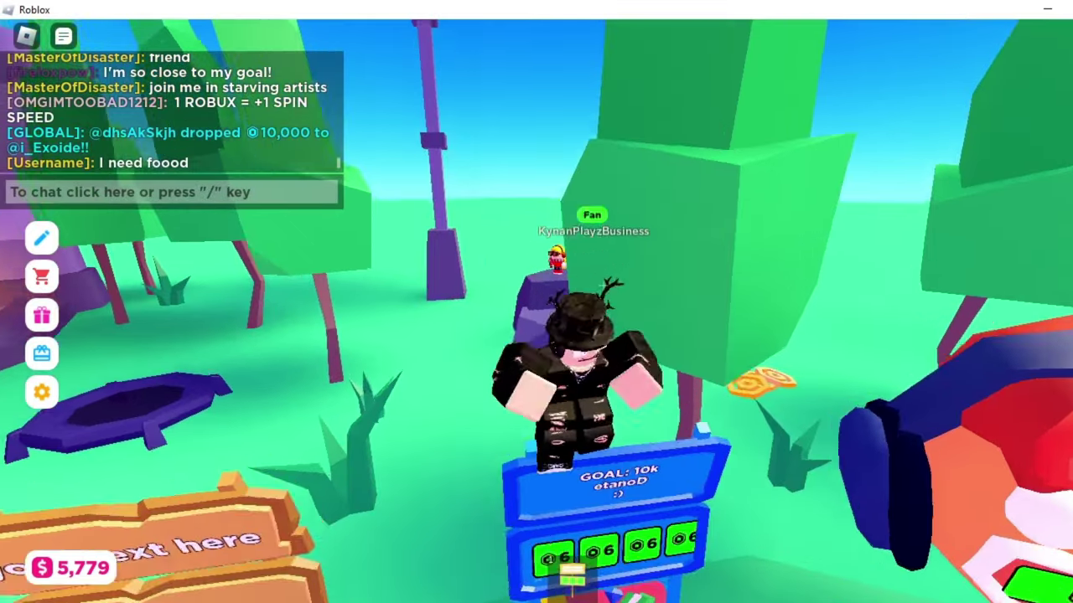
scroll(511, 49, up, 3)
key(s)
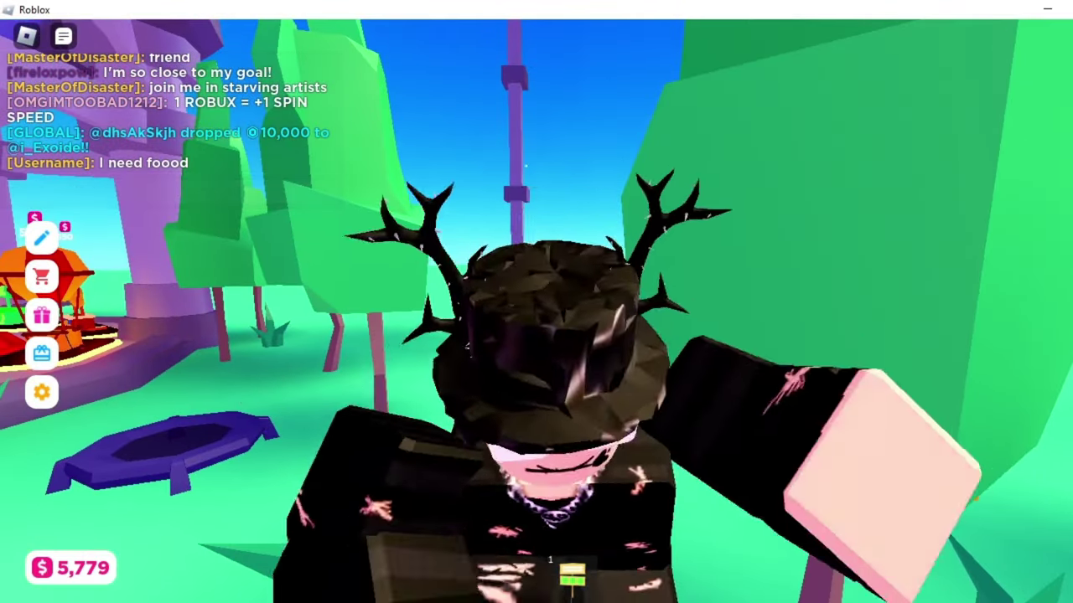
mouse_move(682, 595)
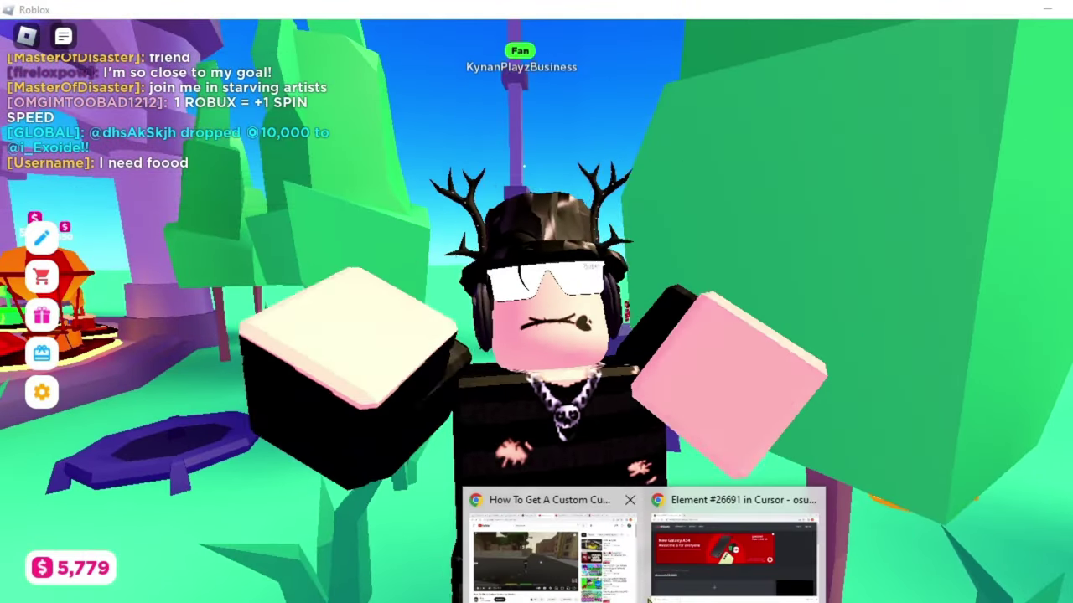
click(668, 578)
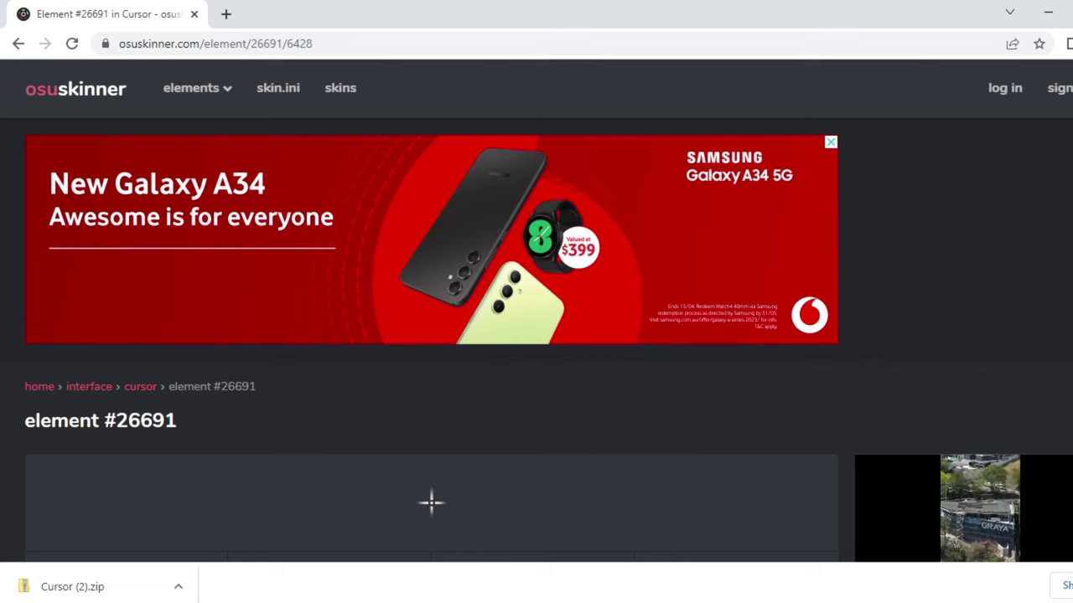